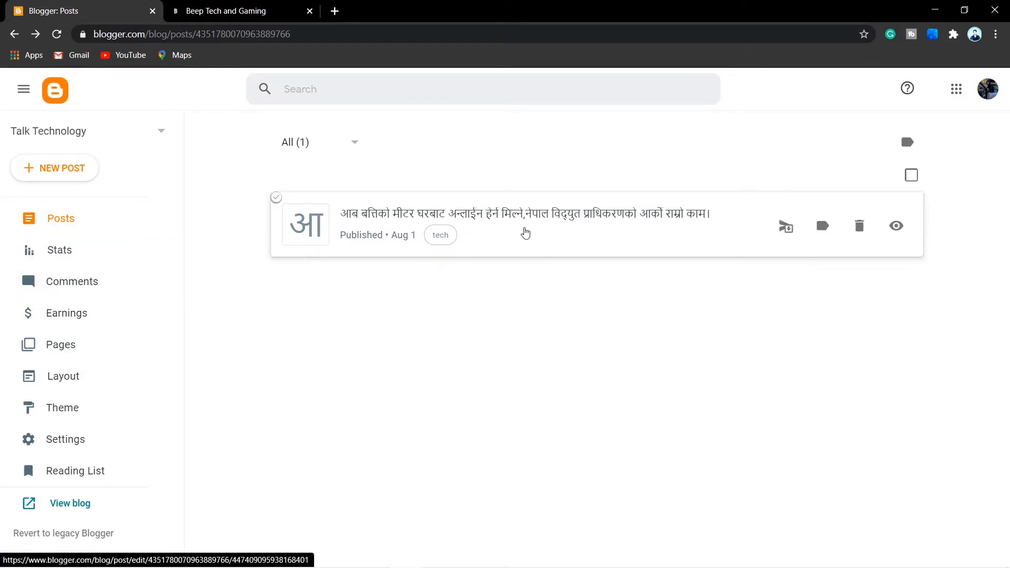
Open the published post about the online electricity meter for editing and show its HTML source.
left_click(525, 231)
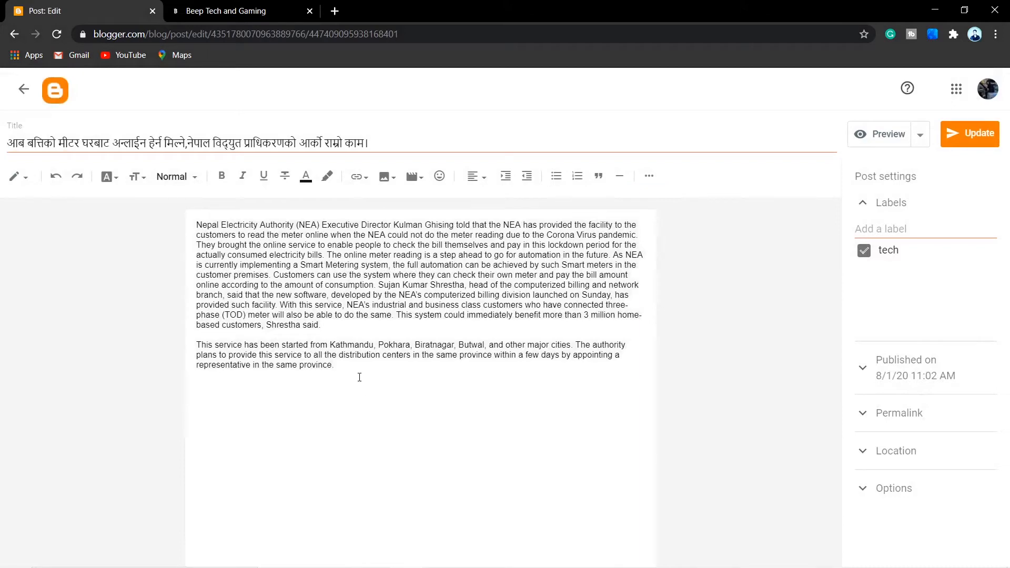
left_click(25, 180)
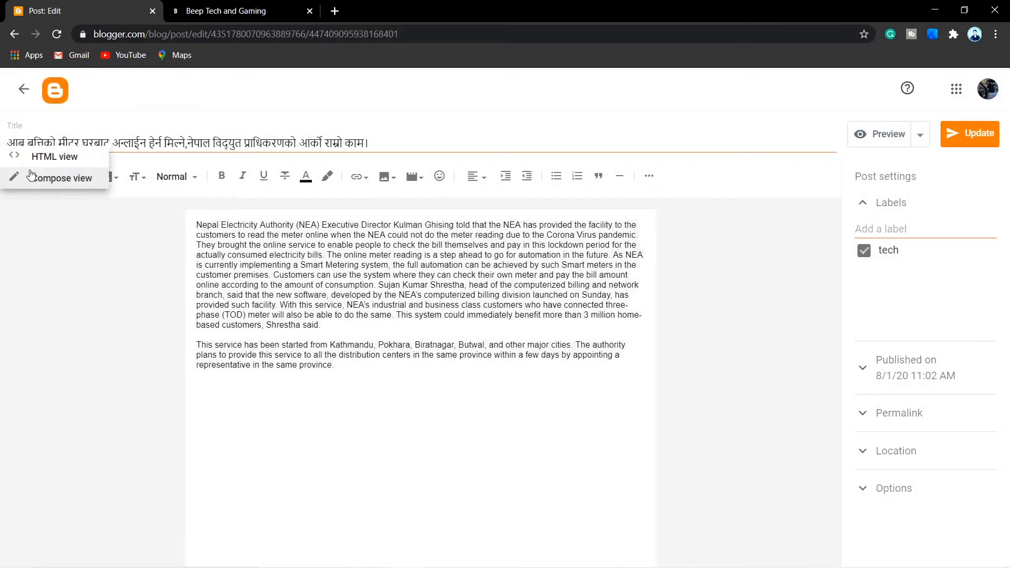
left_click(33, 156)
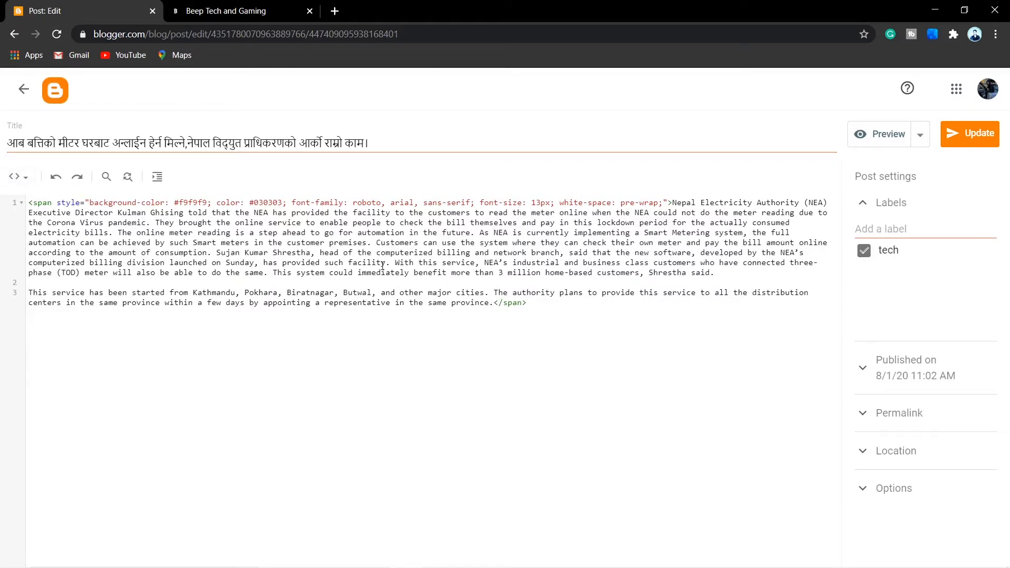
Return the post editor from the HTML source to the compose view.
left_click(19, 178)
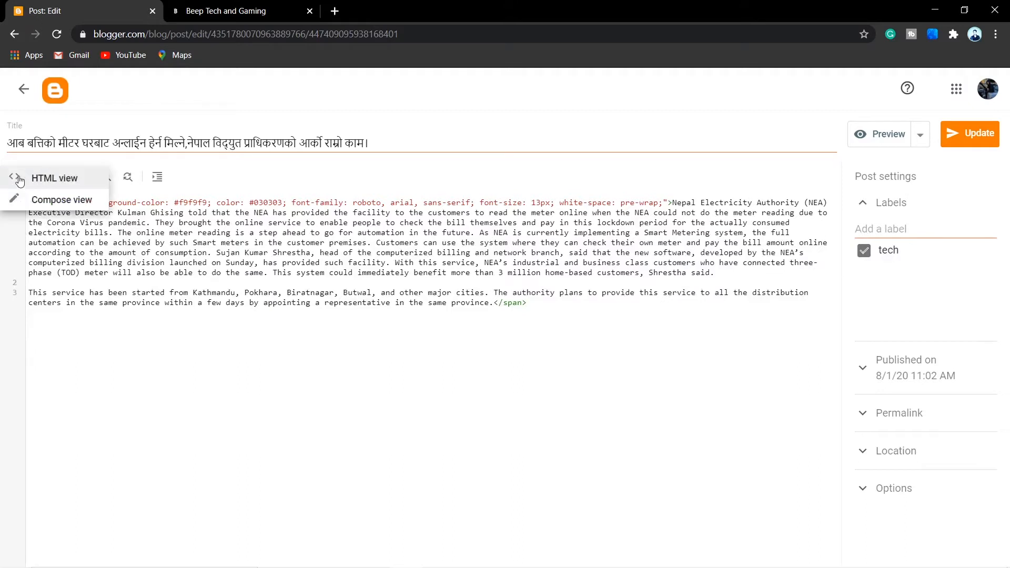
left_click(46, 203)
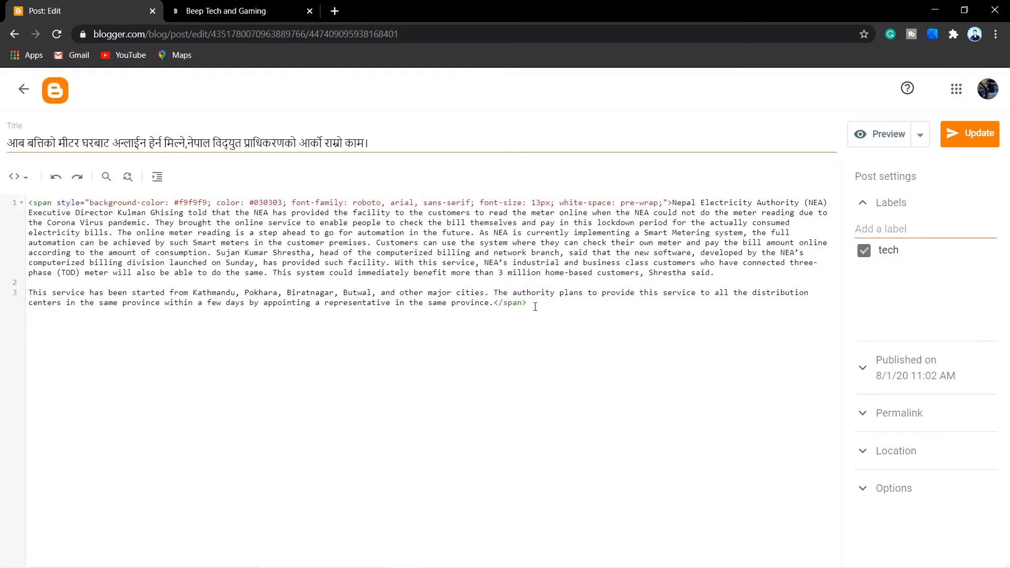
left_click(18, 179)
left_click(48, 203)
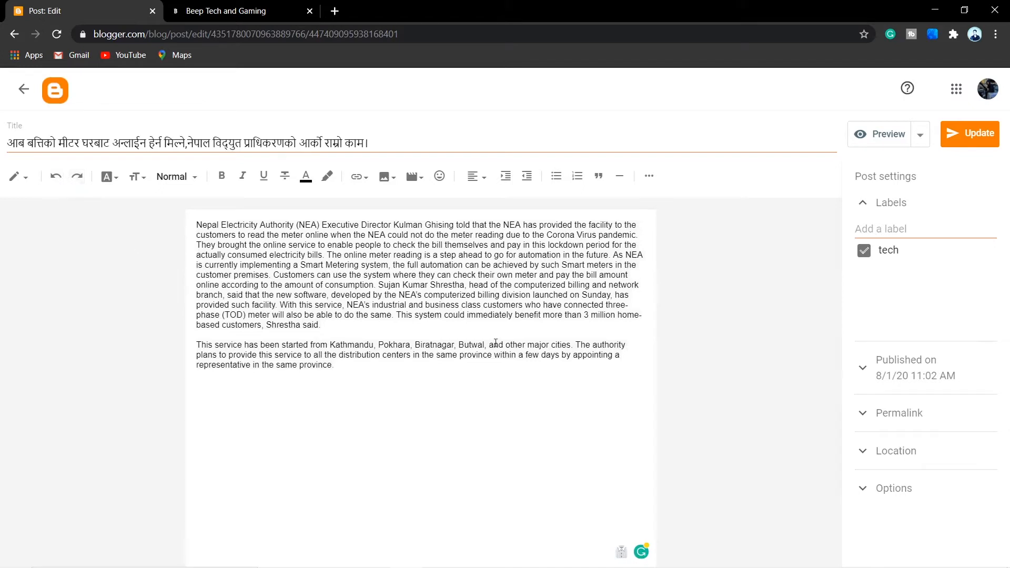
Add the test text "kjassjalkslas" to the end of the post, undo it, redo it and undo it again.
type("kjassjalkslas")
left_click(56, 177)
left_click(76, 177)
left_click(57, 177)
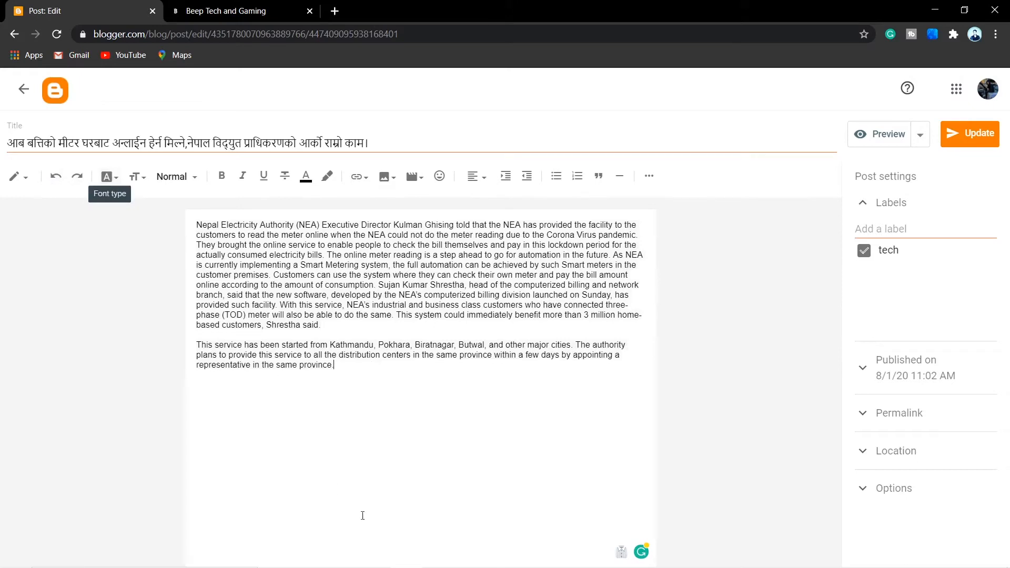
Set the font of the last paragraph, beginning "This service has been started", to Courier.
left_click_drag(323, 364, 195, 344)
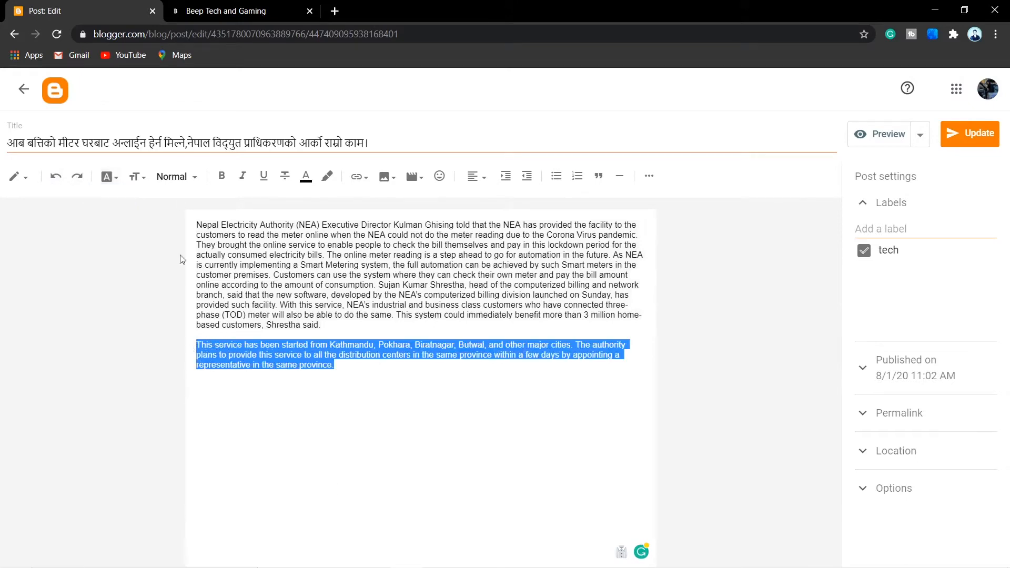
left_click(114, 178)
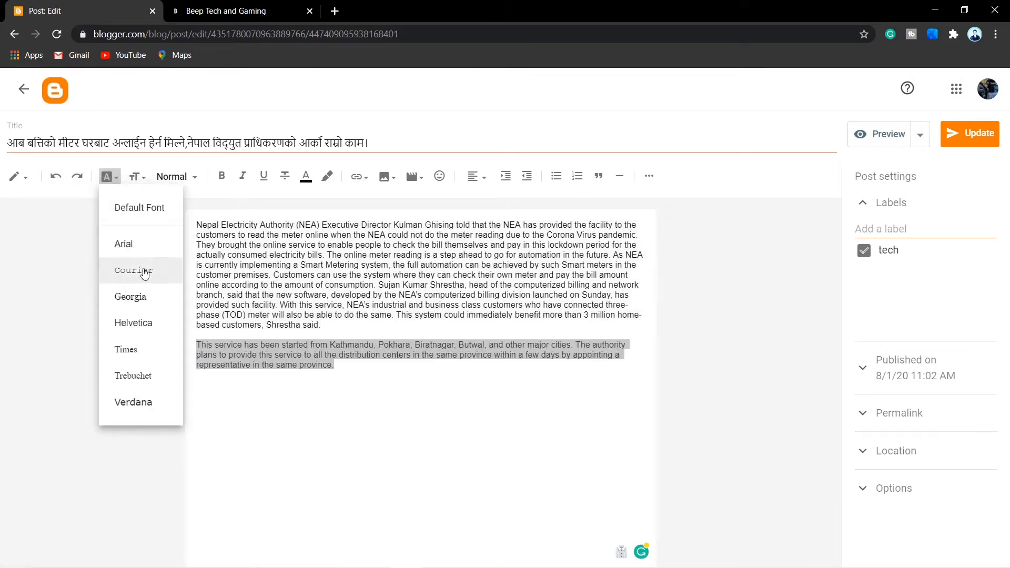
left_click(142, 270)
left_click(311, 454)
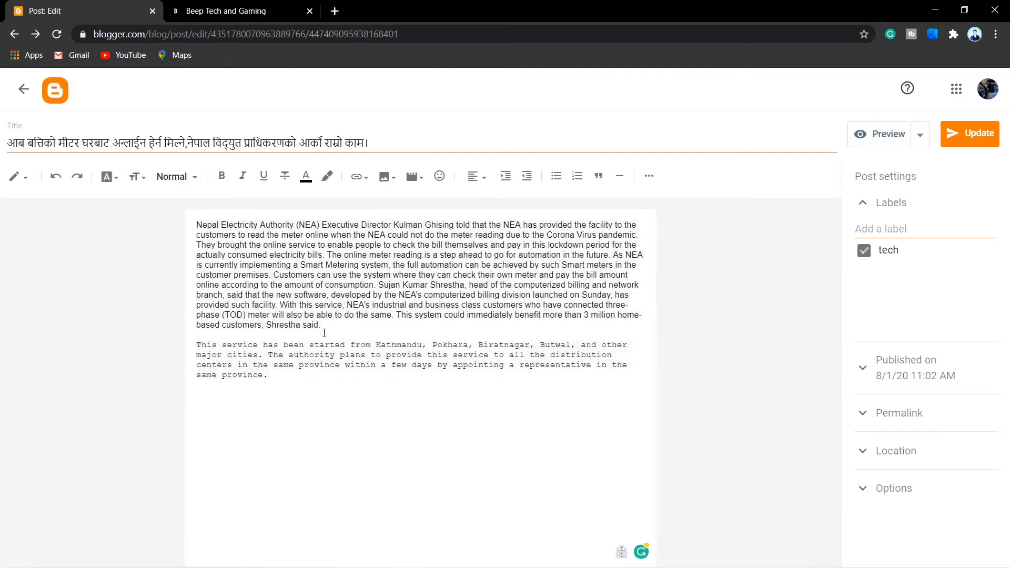
Try the Largest text size on the Courier paragraph and settle on Normal.
left_click(138, 177)
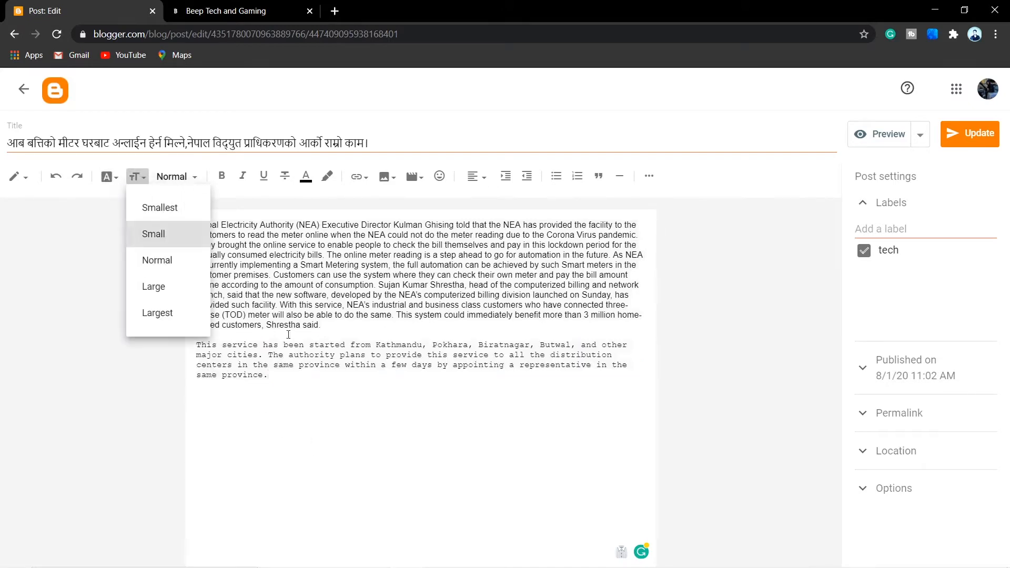
left_click(287, 384)
left_click_drag(277, 374, 179, 334)
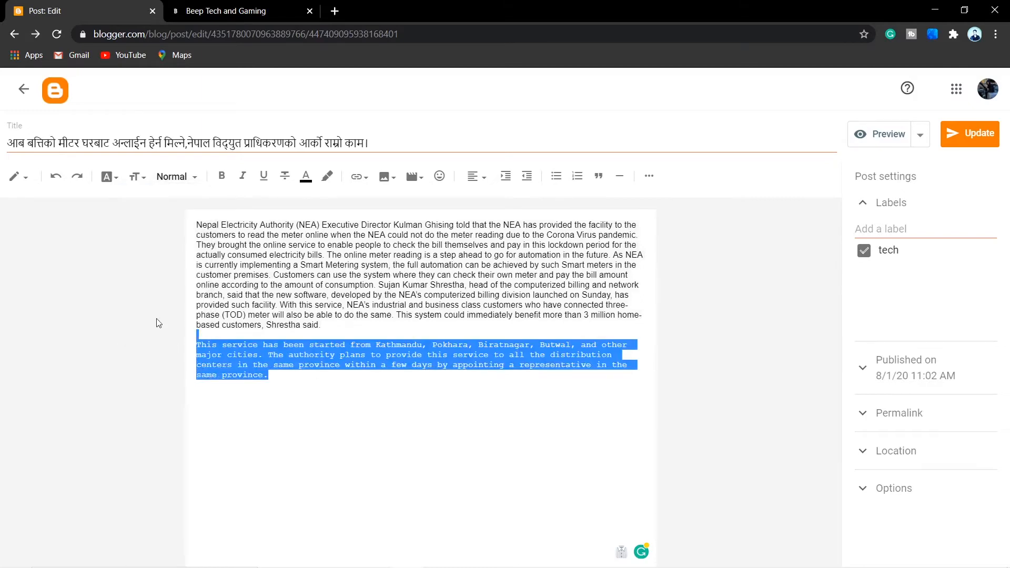
left_click(147, 181)
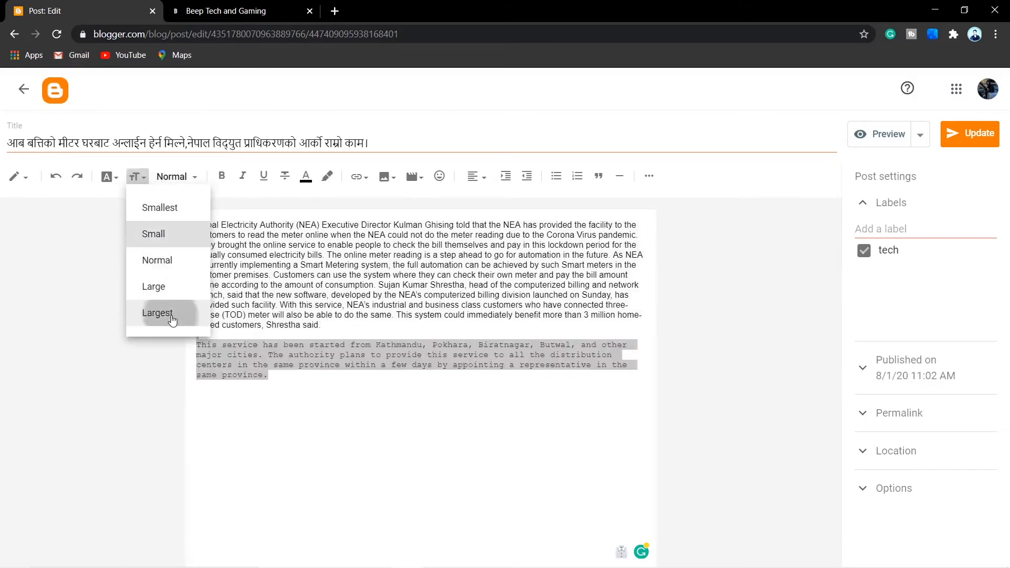
left_click(167, 309)
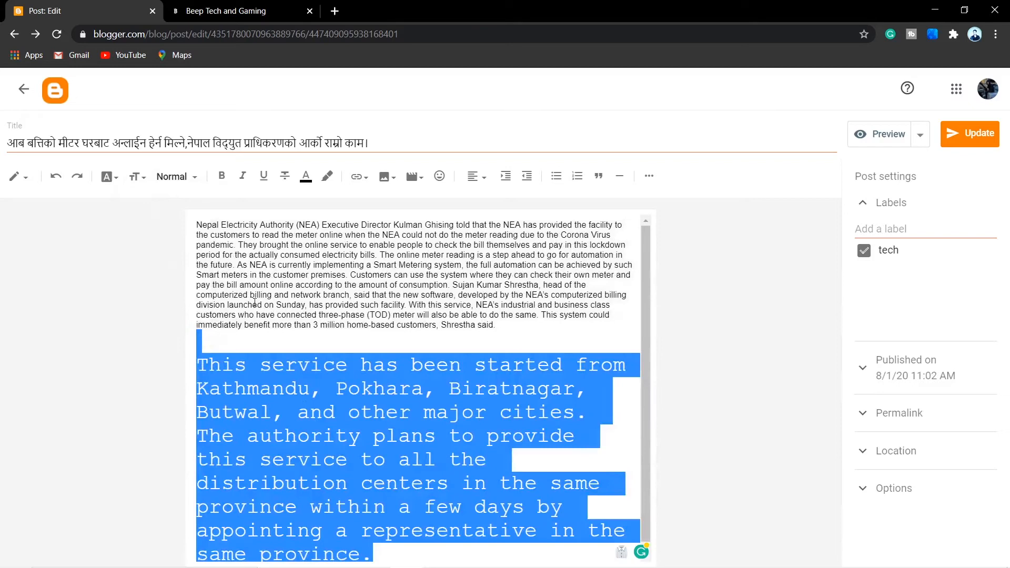
left_click(138, 177)
left_click(160, 268)
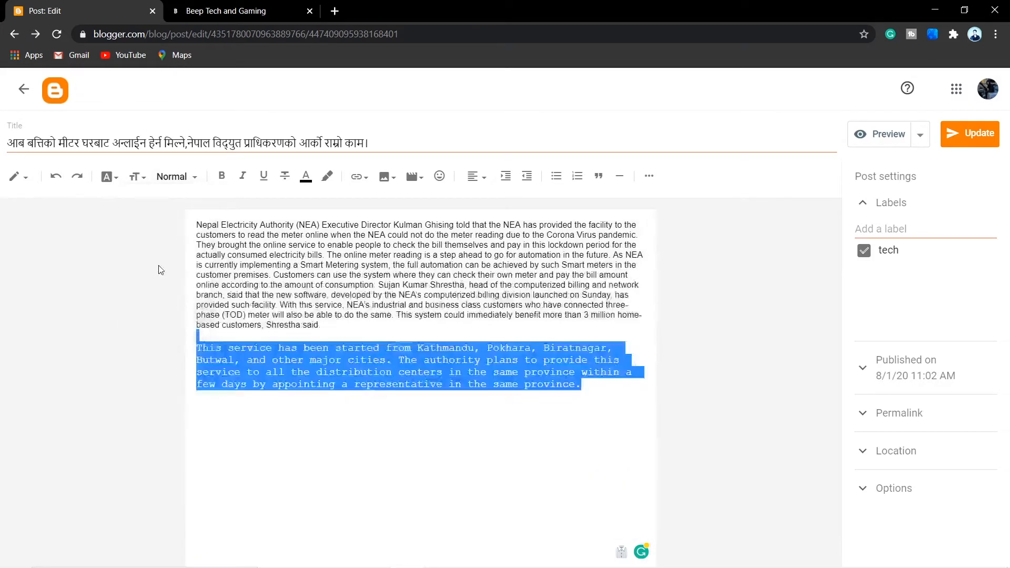
left_click(352, 453)
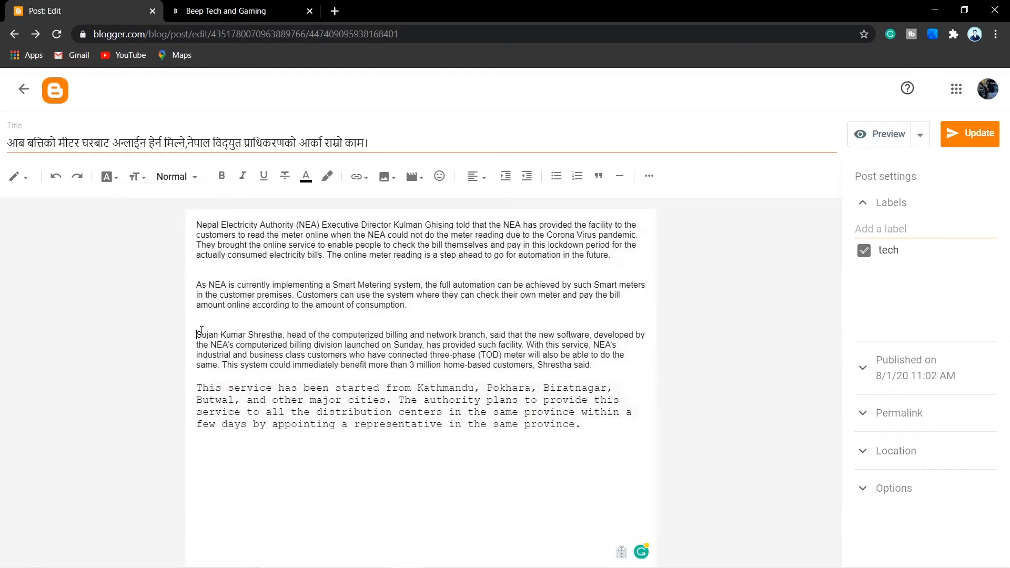
Make the third paragraph bold and the second paragraph, beginning "As NEA is currently implementing", italic.
left_click_drag(202, 334, 596, 368)
left_click(221, 176)
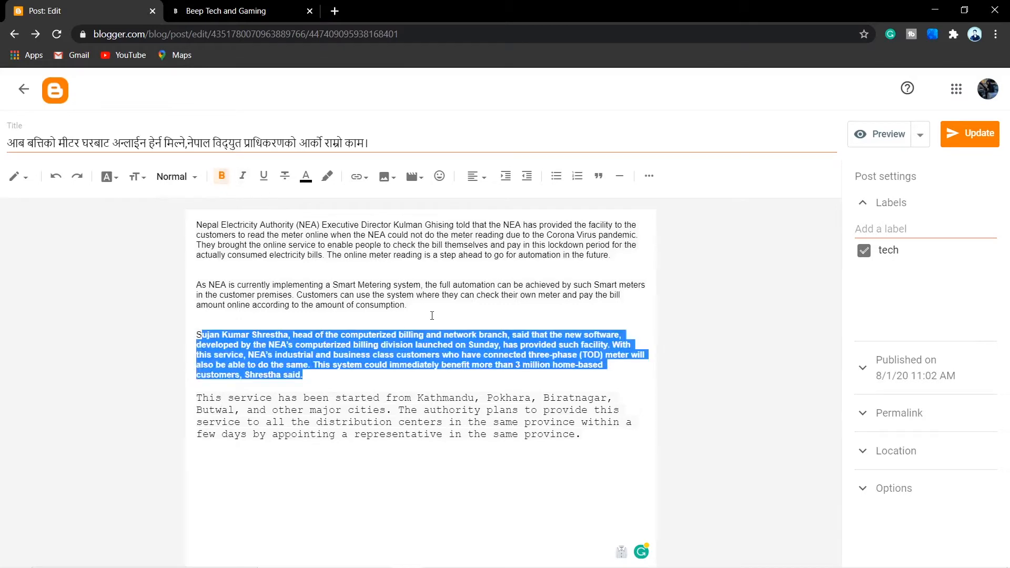
left_click_drag(407, 305, 185, 275)
left_click(243, 176)
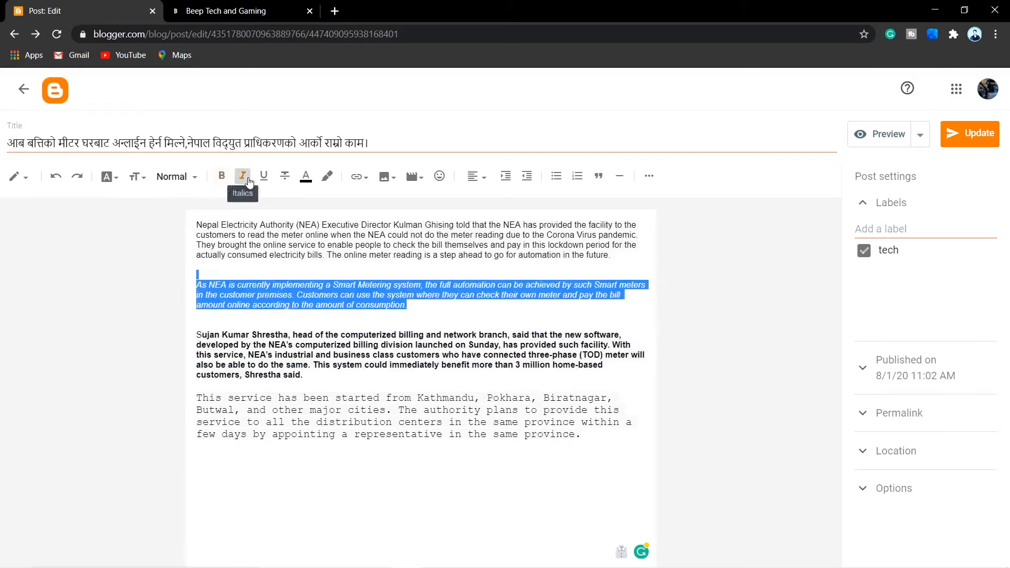
Underline the entire first paragraph of the post.
left_click_drag(627, 253, 195, 224)
left_click(264, 176)
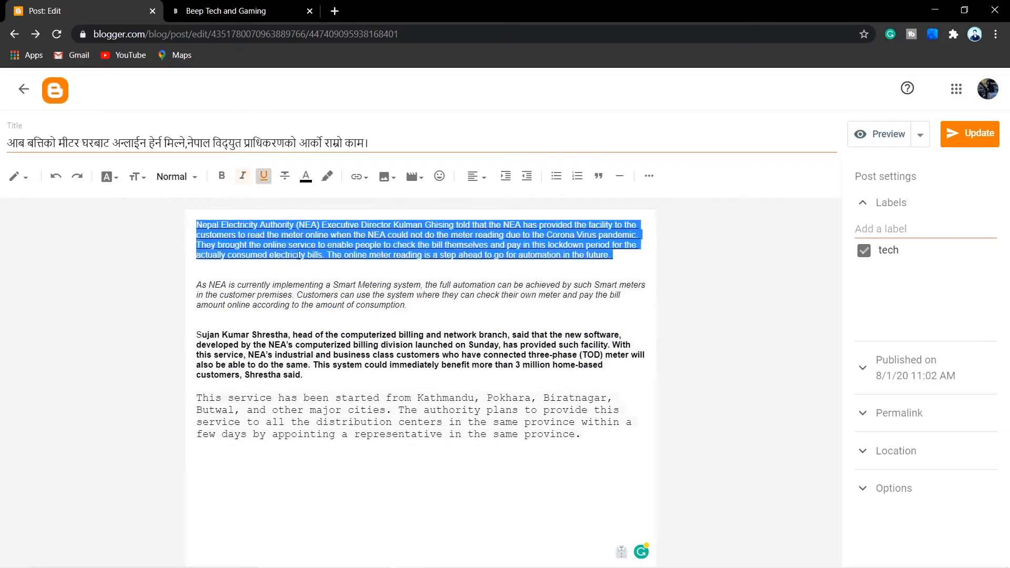
left_click(456, 478)
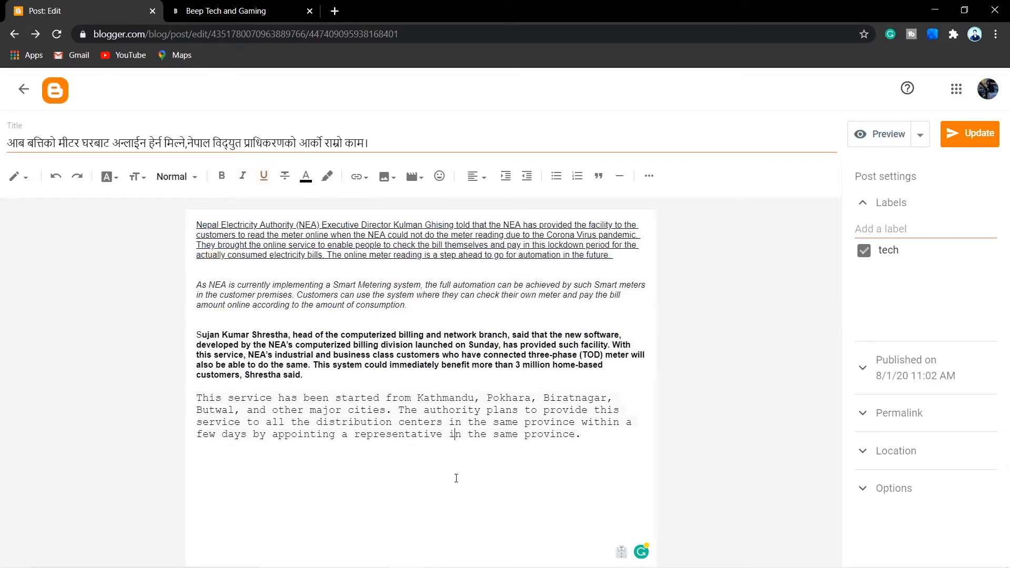
Strike through the last paragraph's opening line, from "This service" almost to the end of "Biratnagar".
left_click(288, 182)
left_click_drag(591, 399, 196, 398)
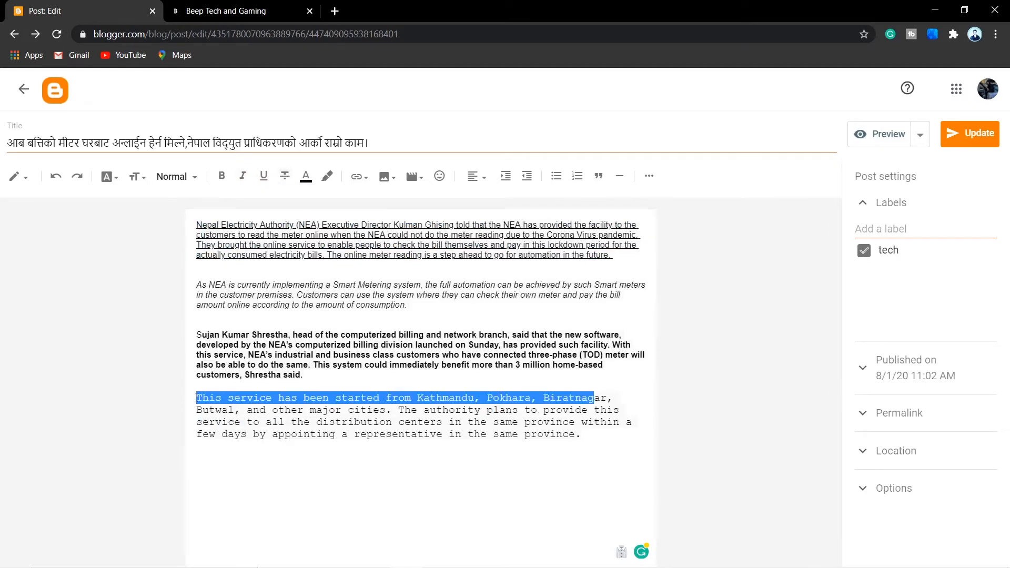
left_click(284, 175)
left_click(455, 546)
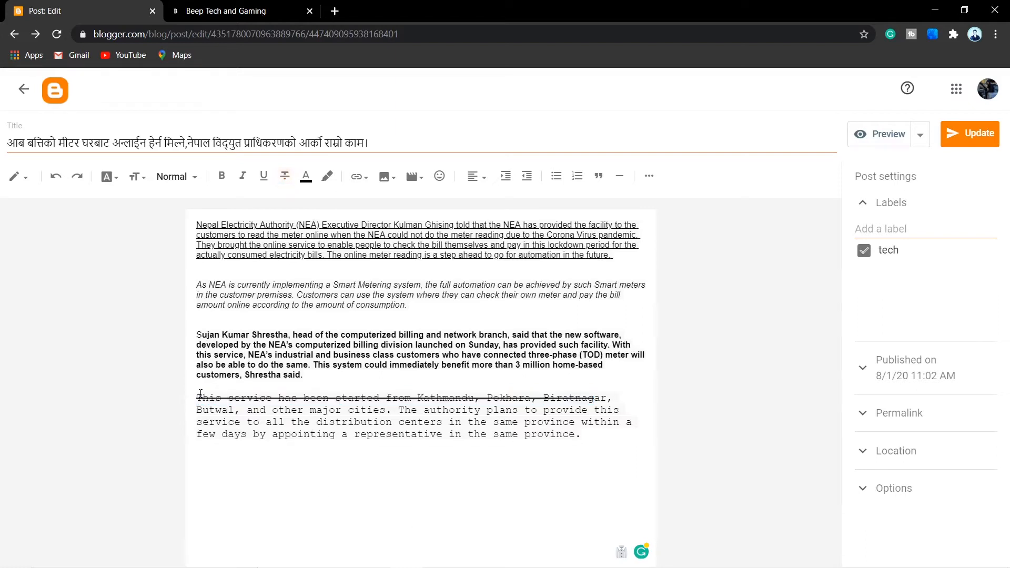
left_click_drag(202, 397, 611, 398)
left_click(504, 551)
left_click(327, 178)
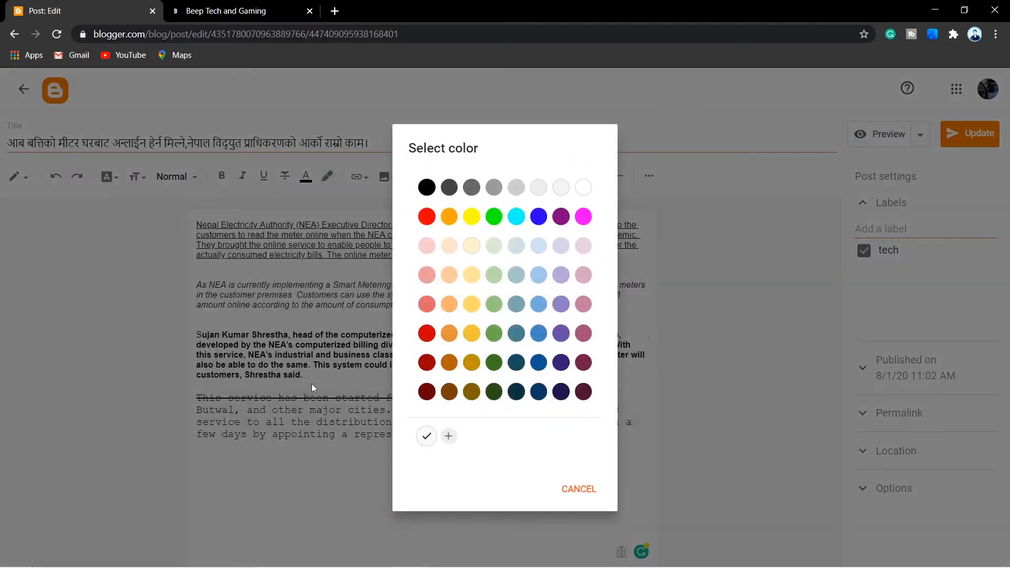
left_click(321, 495)
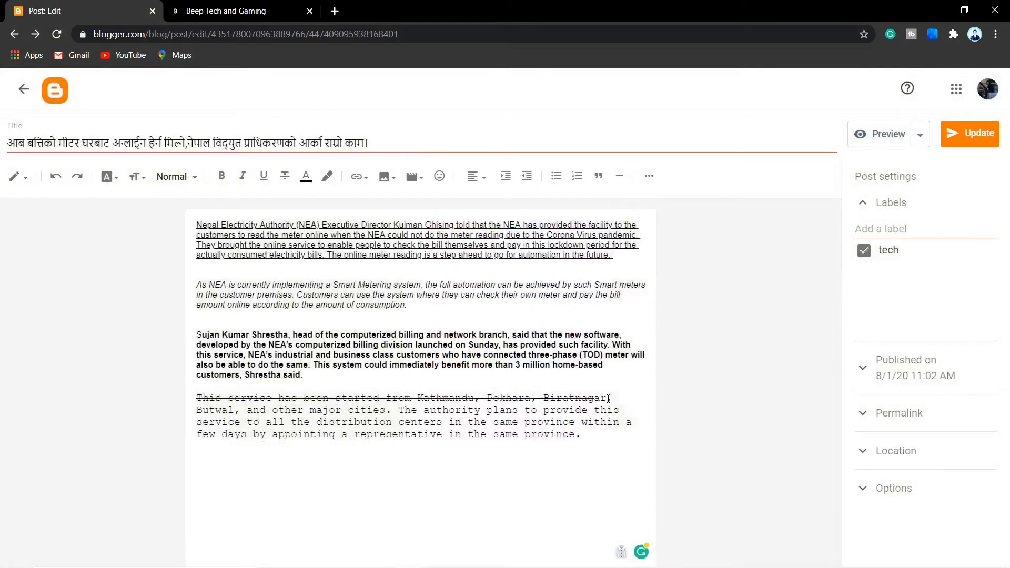
Highlight the last paragraph's opening line, from "This service" to "Biratnagar", in red.
left_click_drag(608, 398, 196, 393)
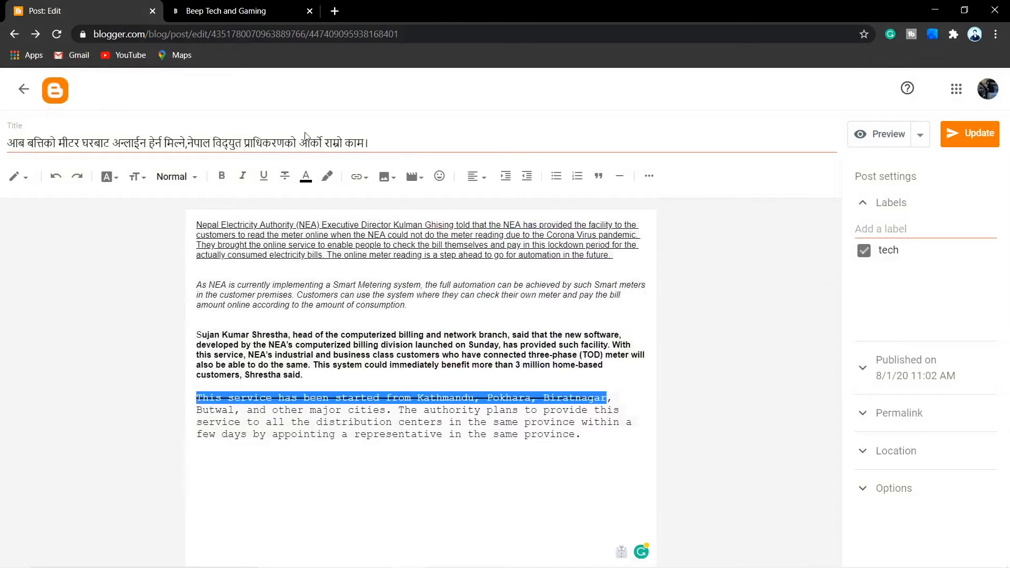
left_click(327, 176)
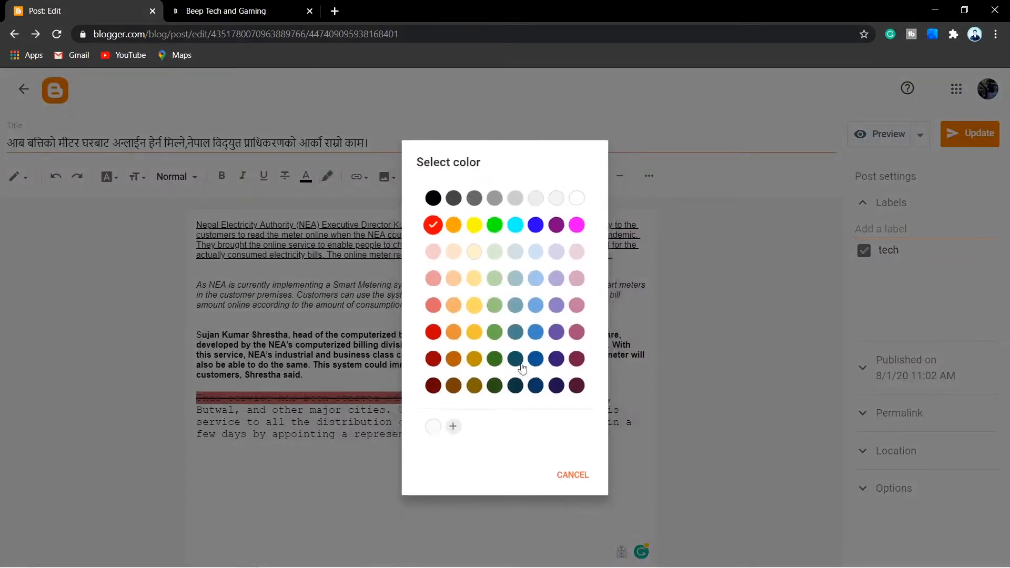
left_click(572, 474)
left_click(560, 476)
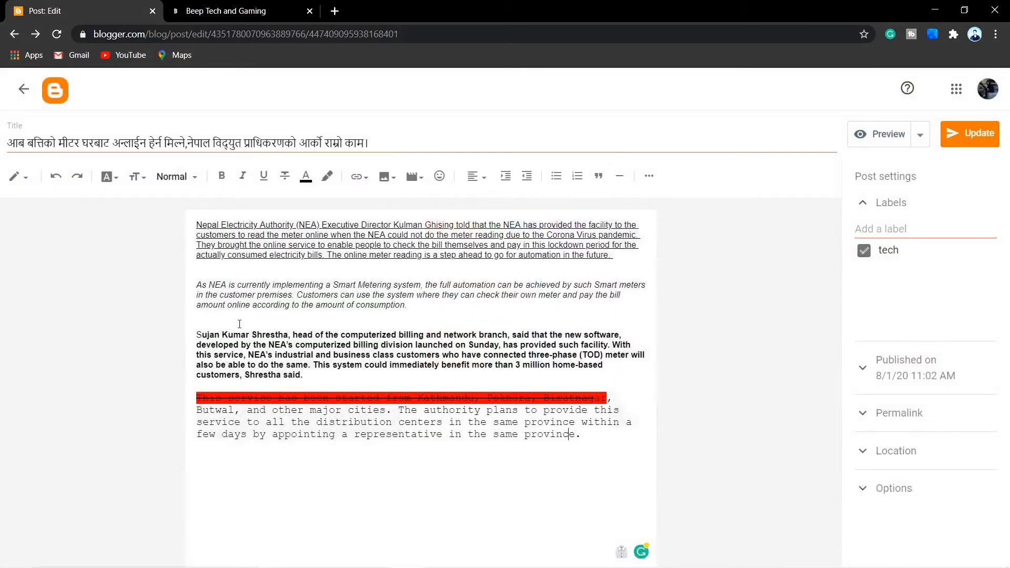
Highlight the italic second paragraph, trying blue and settling on pale yellow.
left_click_drag(196, 285, 410, 305)
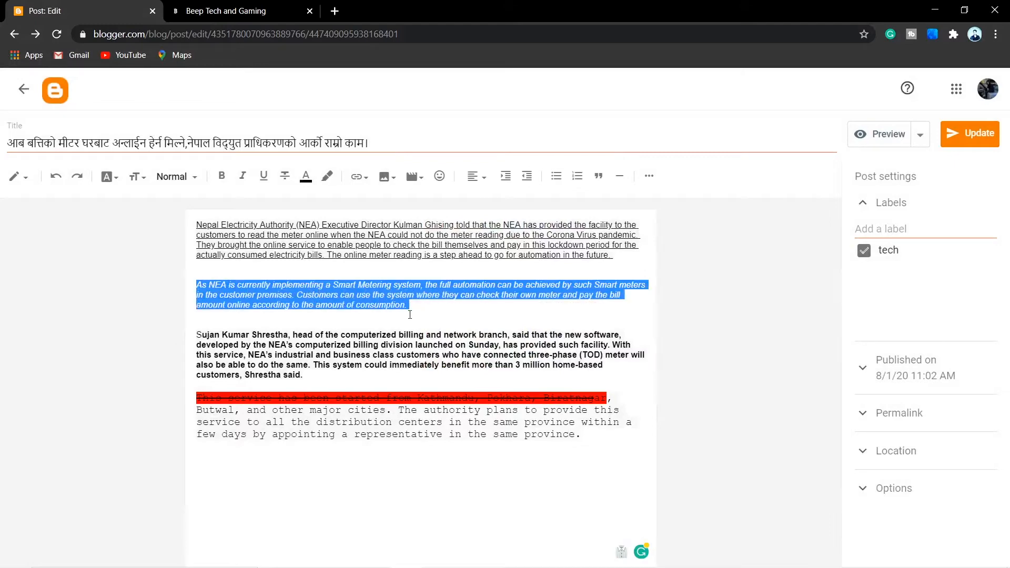
left_click(327, 176)
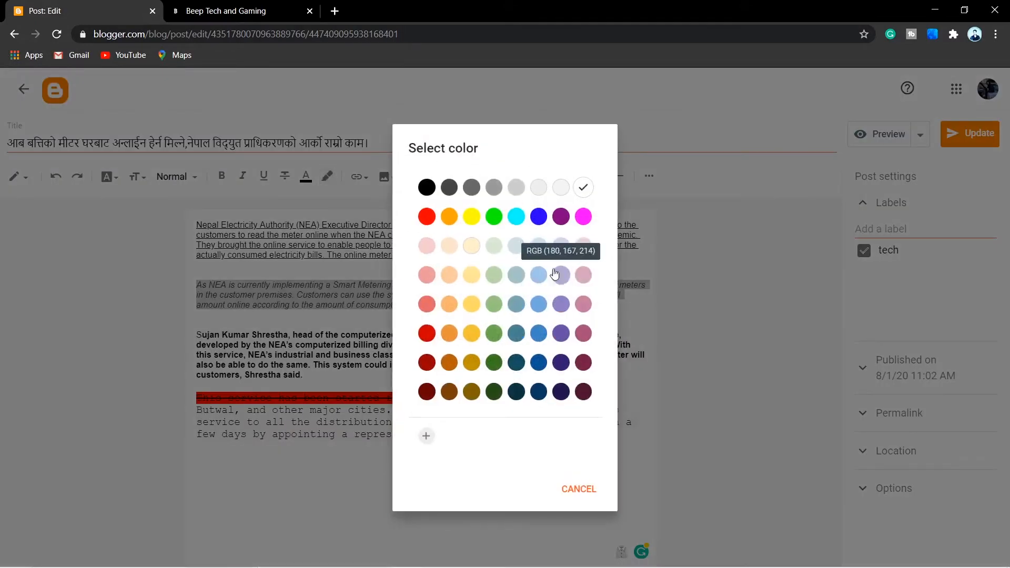
left_click(578, 486)
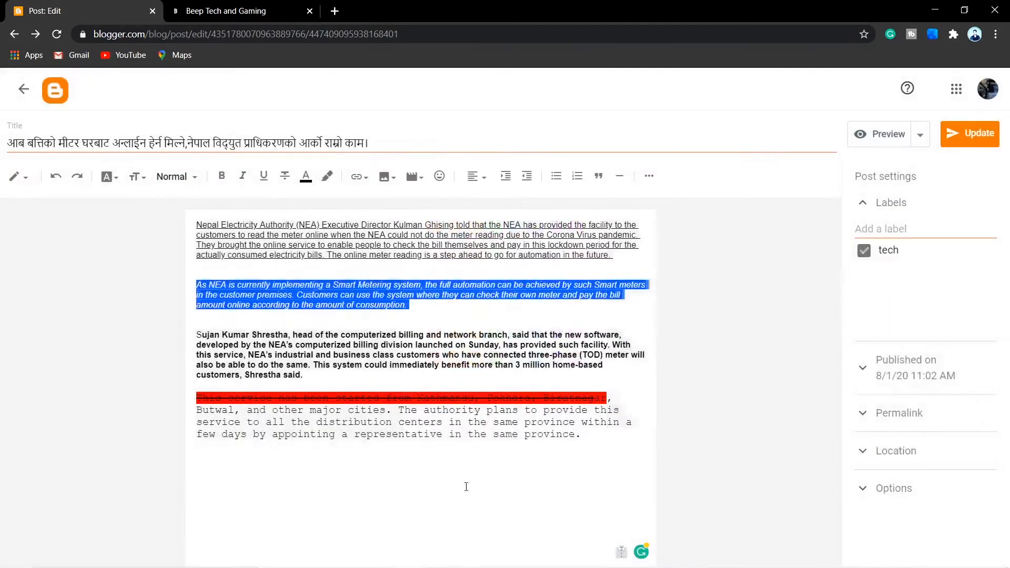
left_click(436, 478)
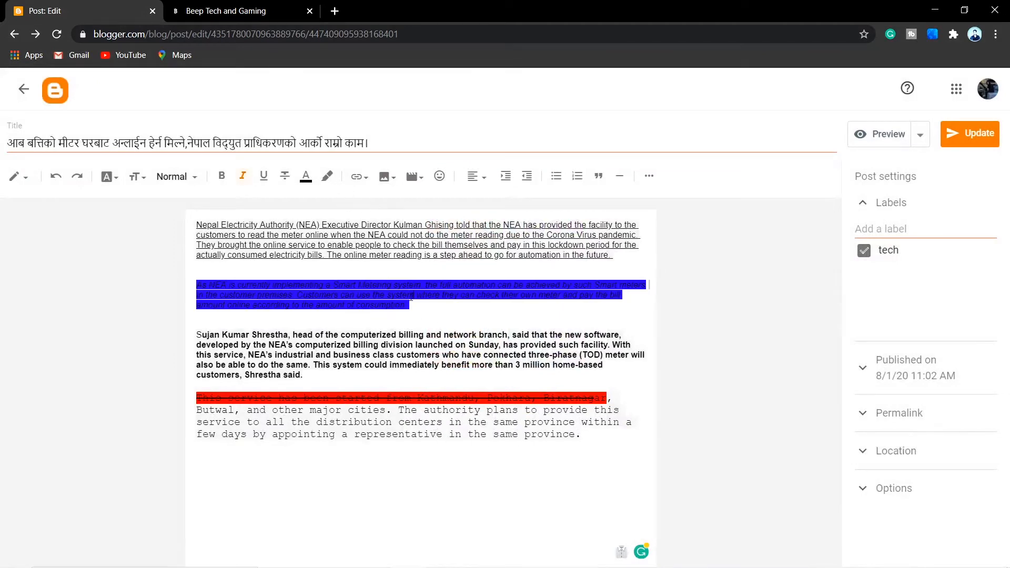
left_click(532, 466)
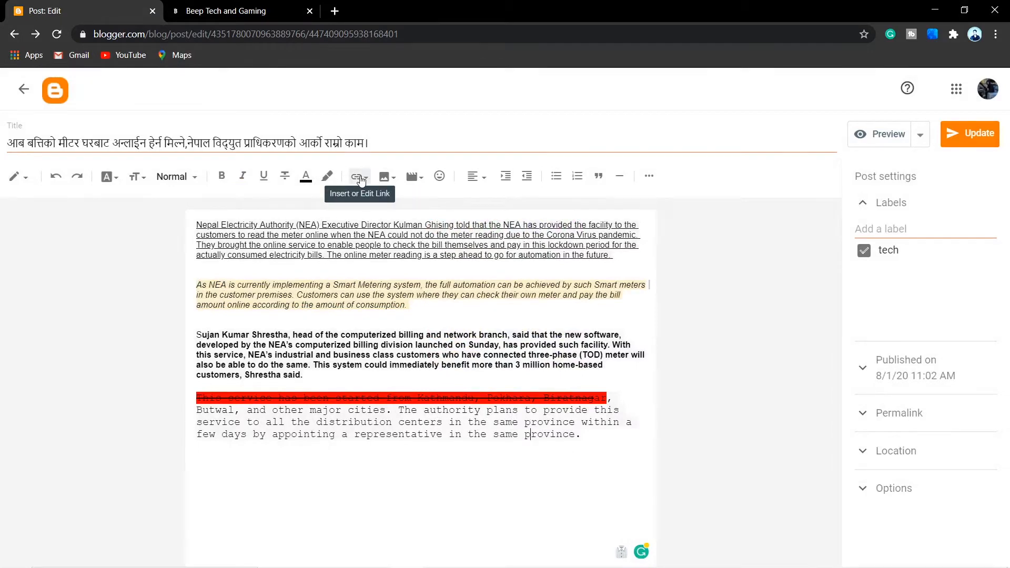
Add the line "talk technology" on its own below the last paragraph.
left_click(615, 434)
key("Return")
type("ta")
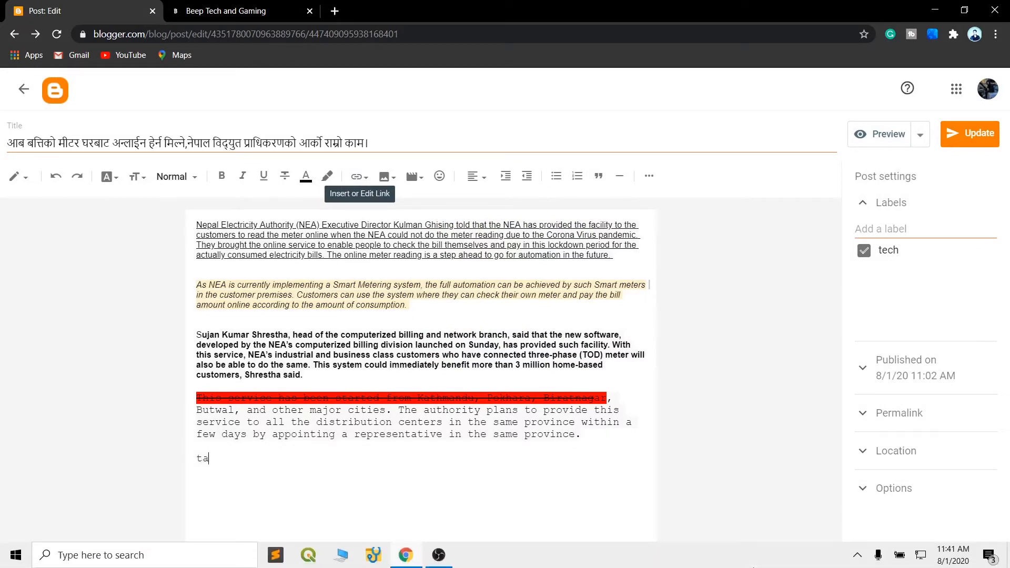
type("lk technology")
left_click_drag(294, 458, 194, 471)
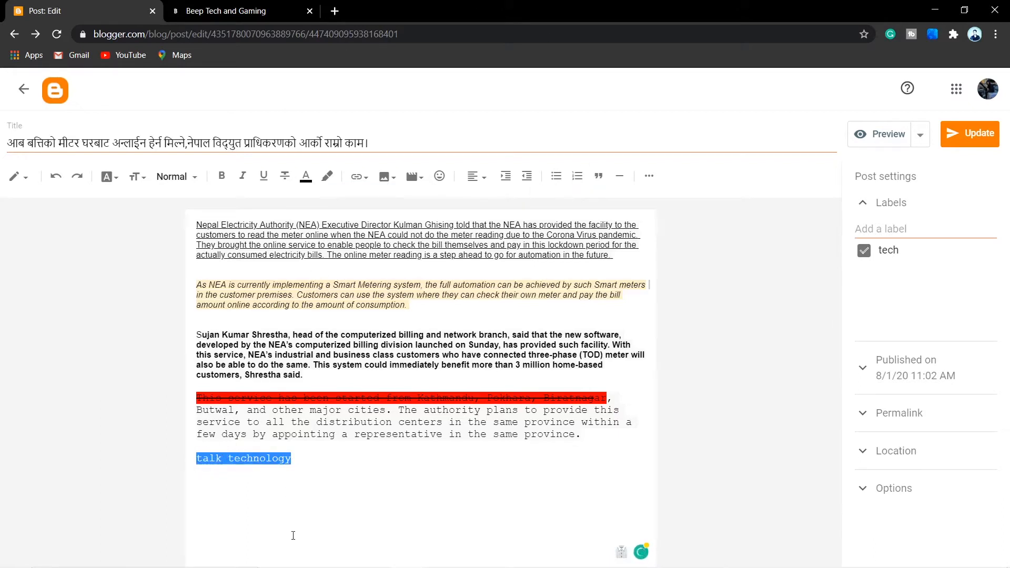
left_click(316, 479)
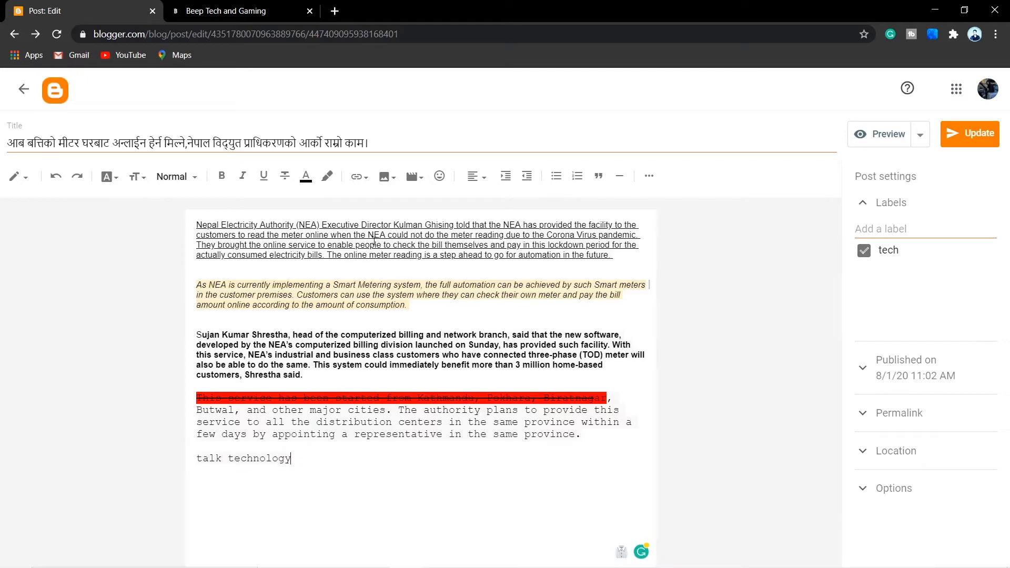
Open youtube.com in a new browser tab.
left_click(334, 11)
type("youtube.com")
key("Return")
left_click(252, 11)
left_click(386, 16)
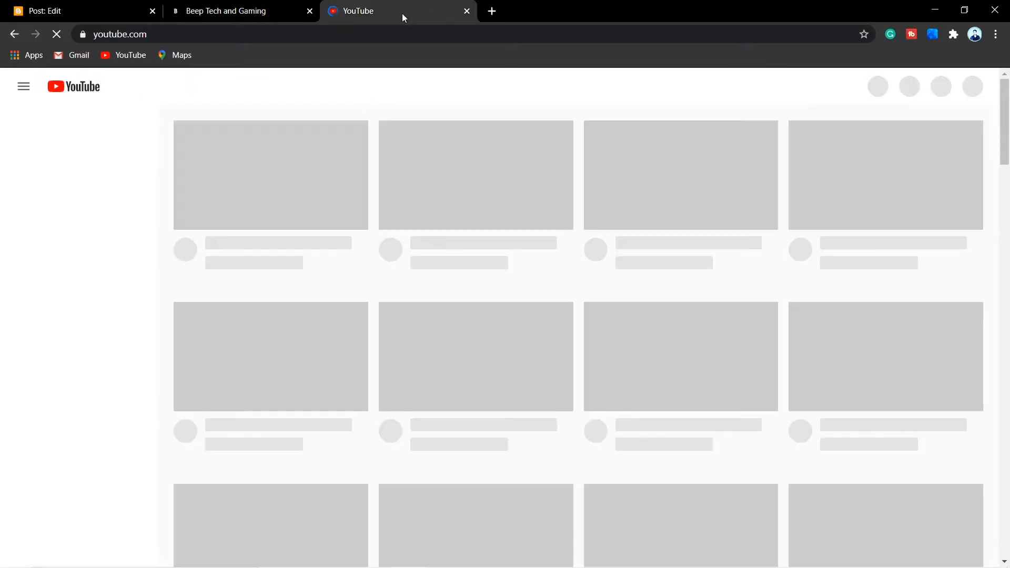
key("ctrl+1")
left_click(336, 7)
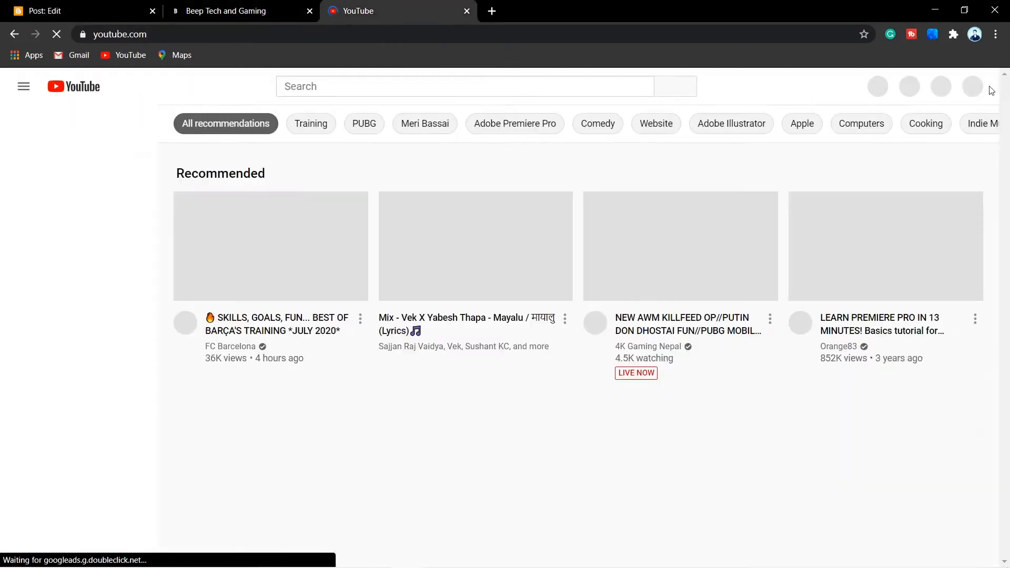
Open the Talk Technology channel page on YouTube, copy its web address and return to the Blogger post.
left_click(969, 87)
left_click(836, 165)
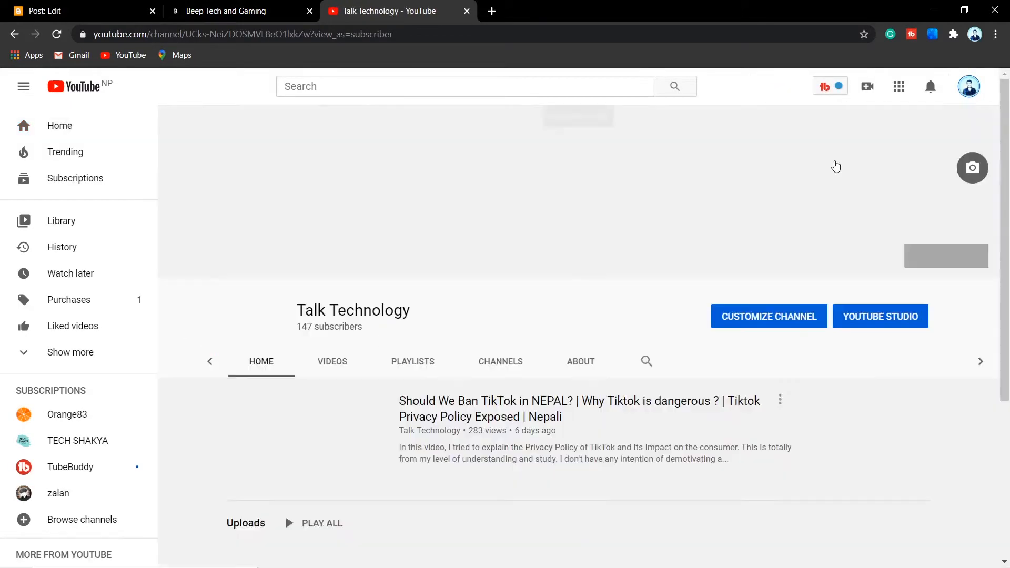
left_click(242, 34)
left_click(92, 5)
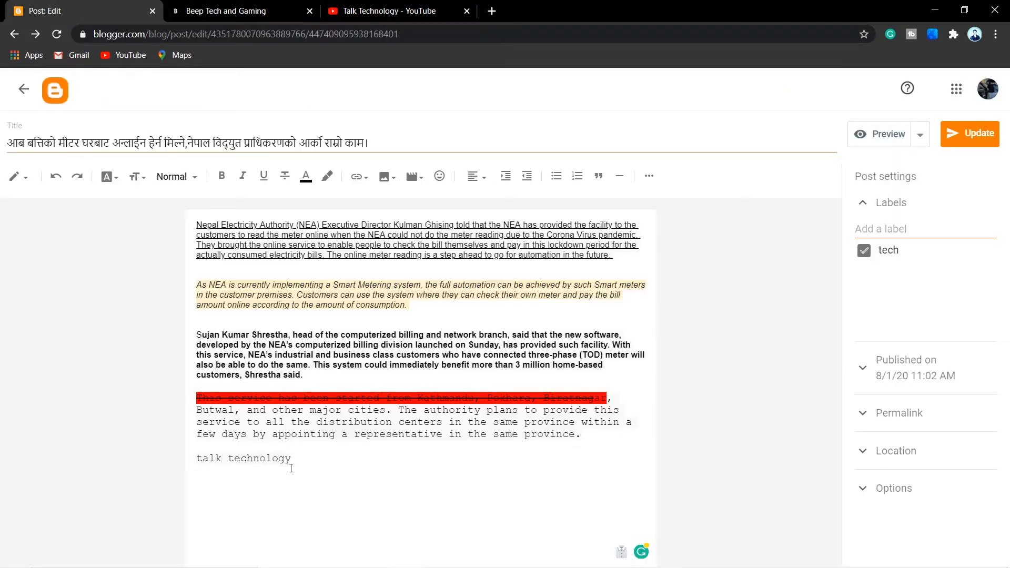
Create a web address link on the "talk technology" line using the copied YouTube channel URL.
left_click_drag(307, 458, 189, 466)
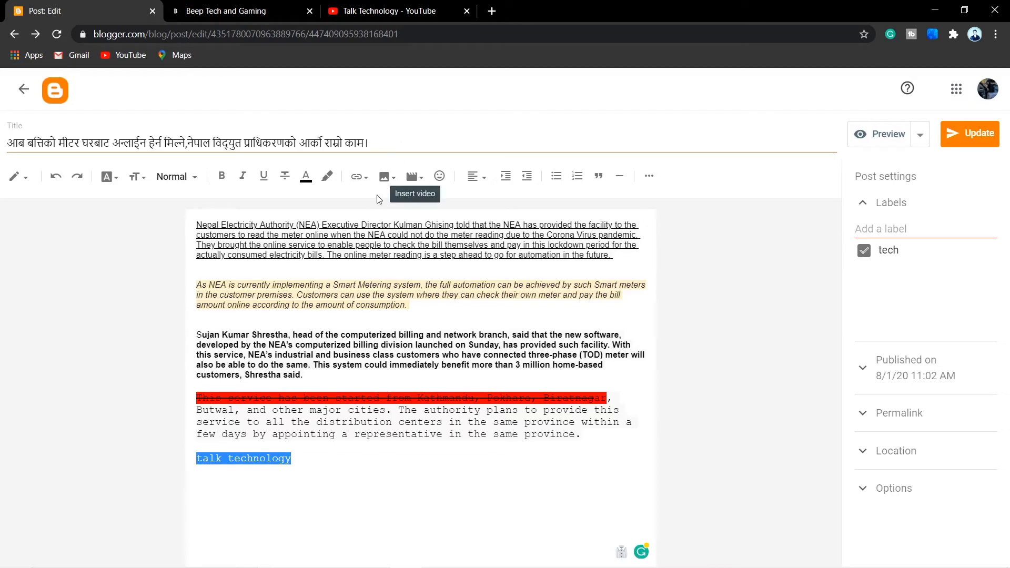
left_click(359, 177)
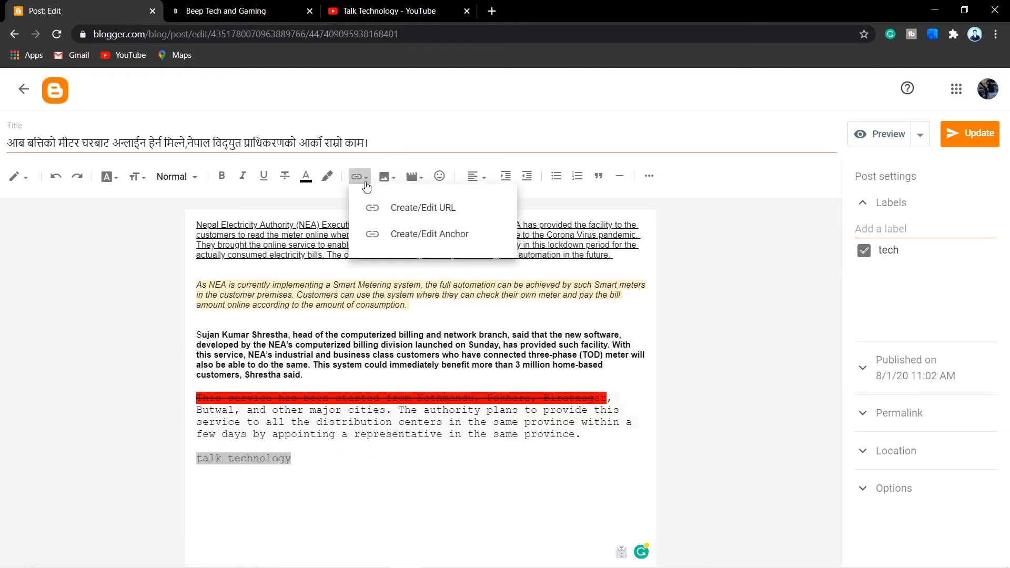
left_click(423, 208)
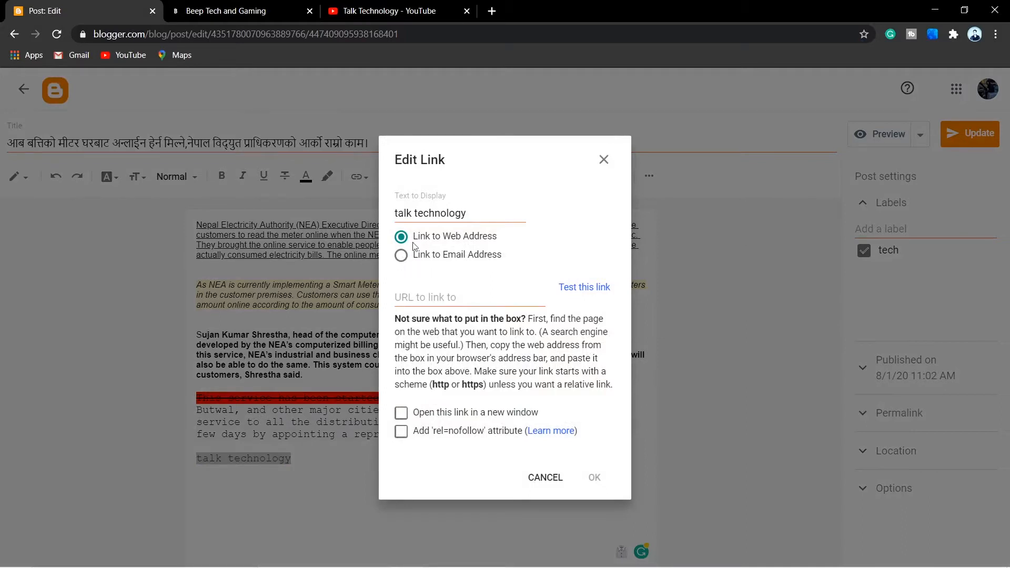
left_click(451, 301)
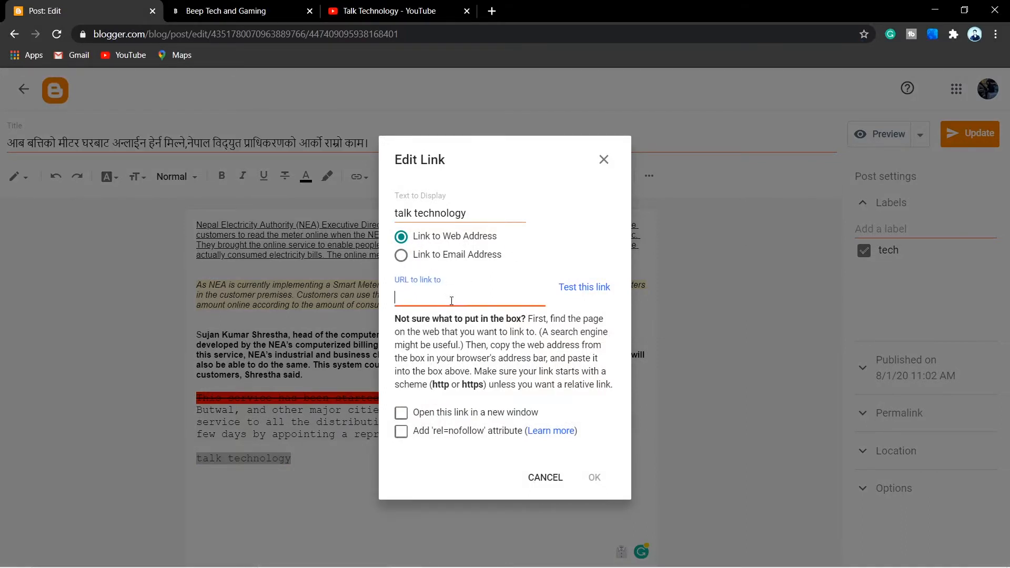
key("ctrl+v")
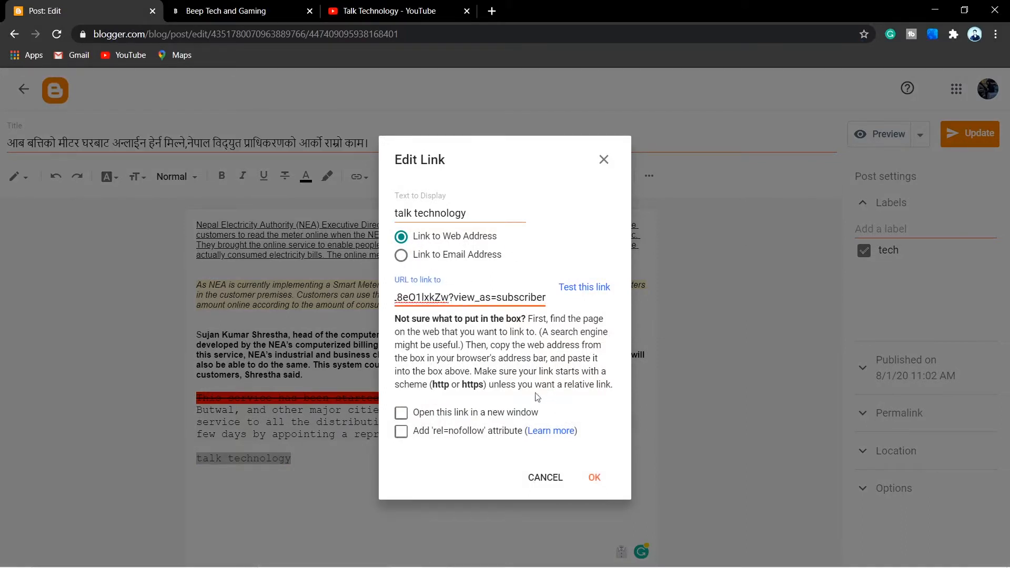
View the email address link option, return to the web address and apply the link set to open in a new window.
left_click(401, 256)
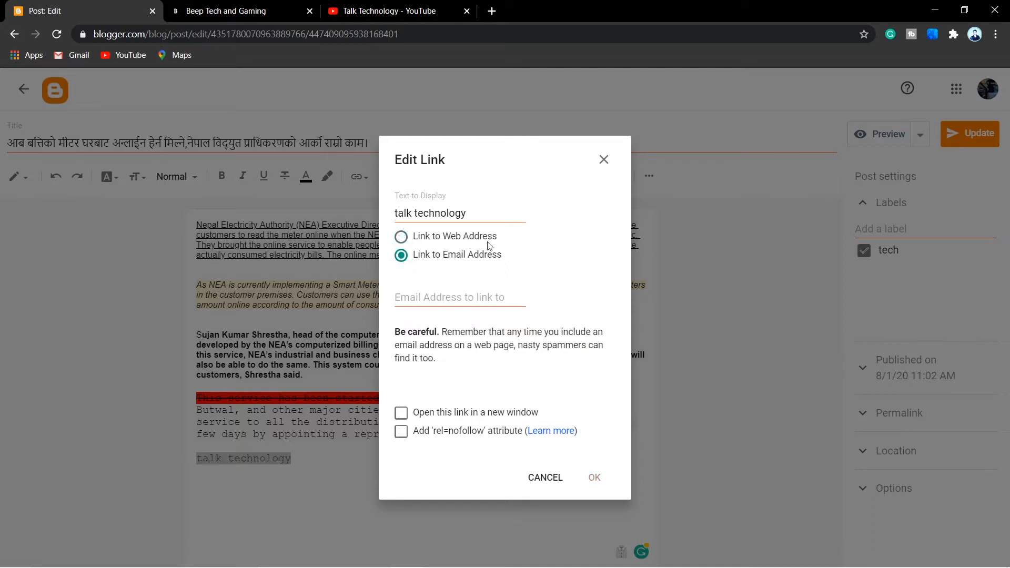
left_click(401, 237)
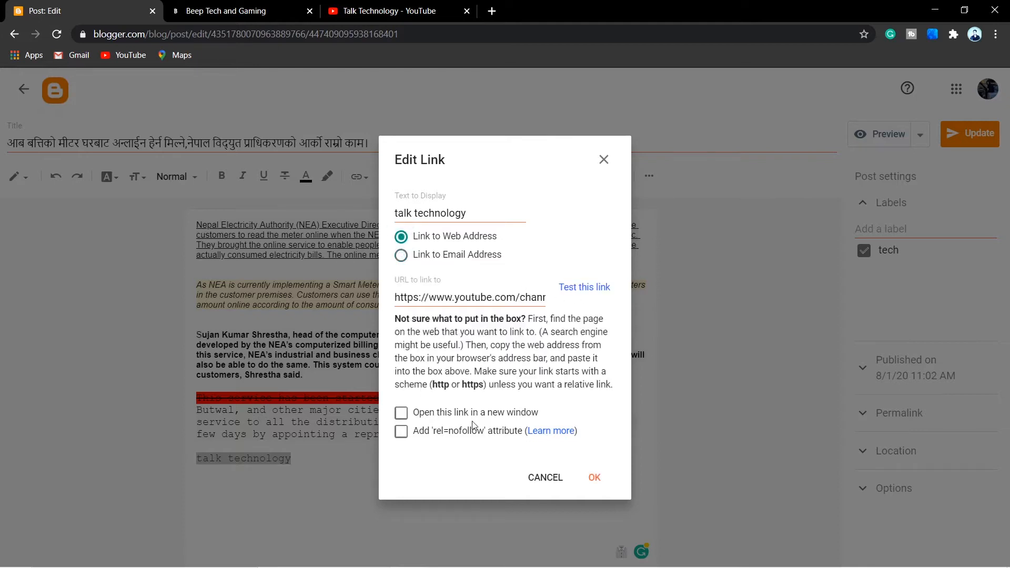
left_click(401, 413)
left_click(594, 477)
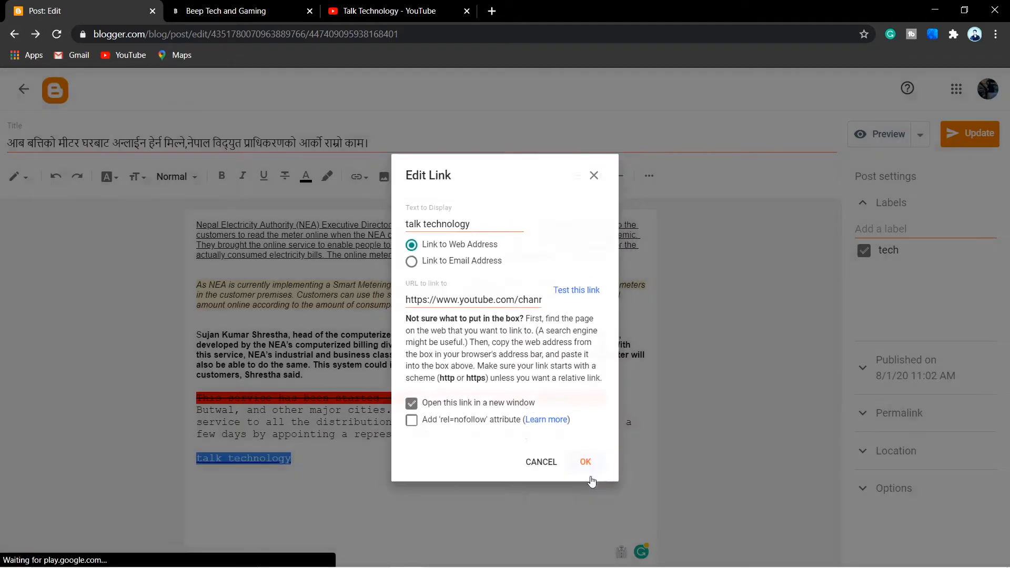
Check the linked "talk technology" line, update the published post and return to the posts list.
left_click_drag(297, 465, 182, 474)
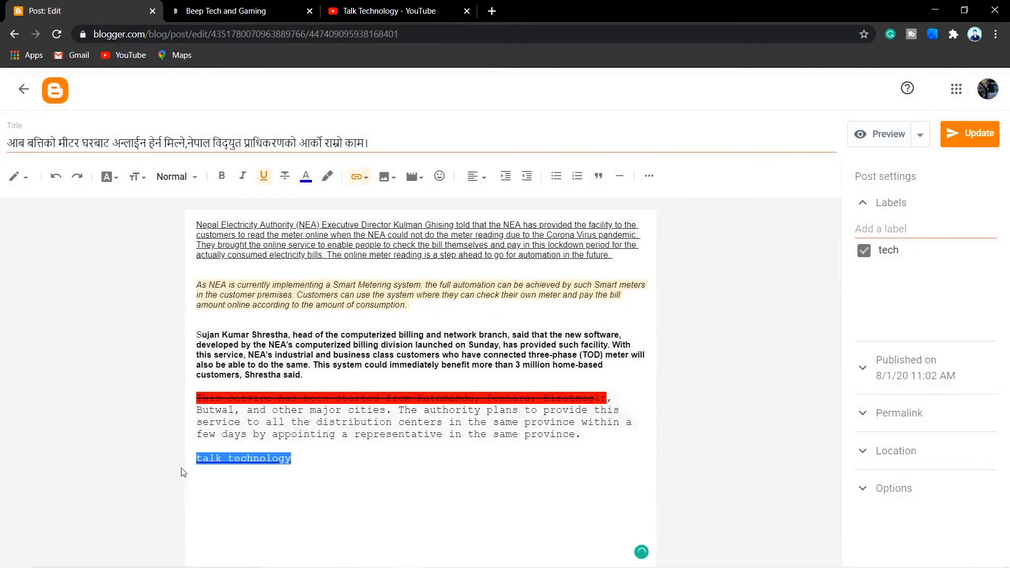
left_click(352, 481)
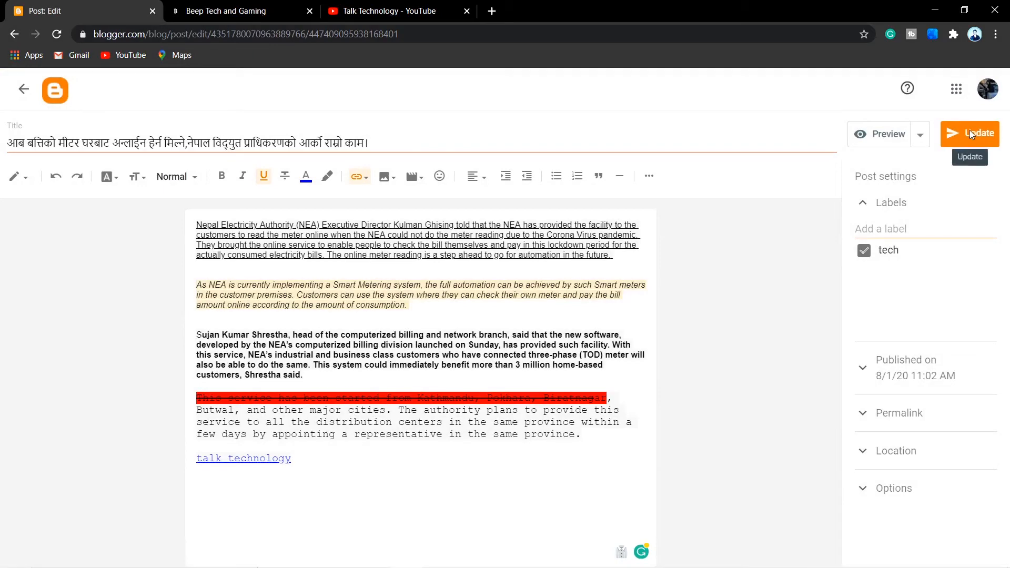
left_click(25, 89)
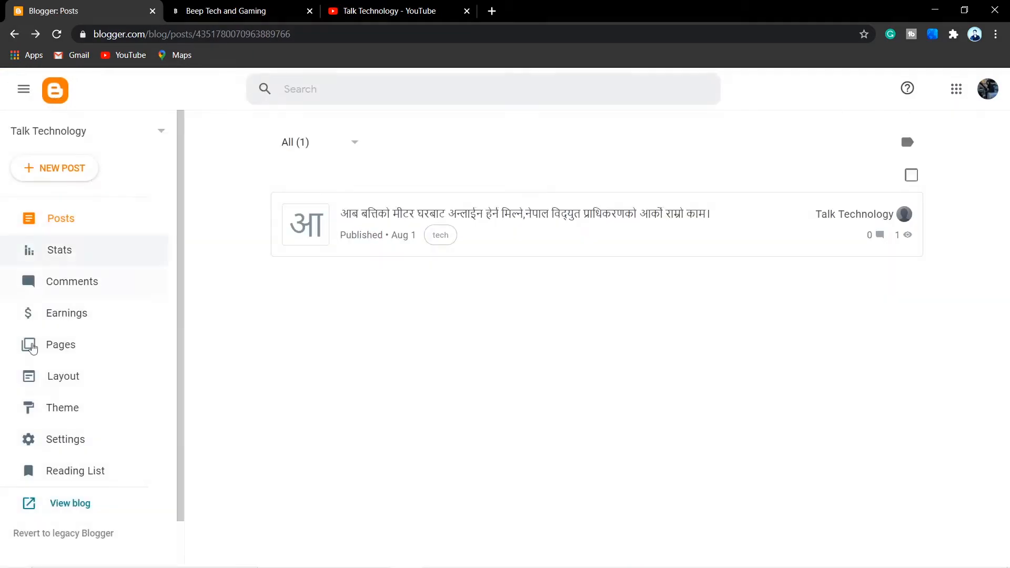
View the live blog, open the full post and test its "talk technology" link, closing the YouTube pages and returning to Blogger.
left_click(71, 504)
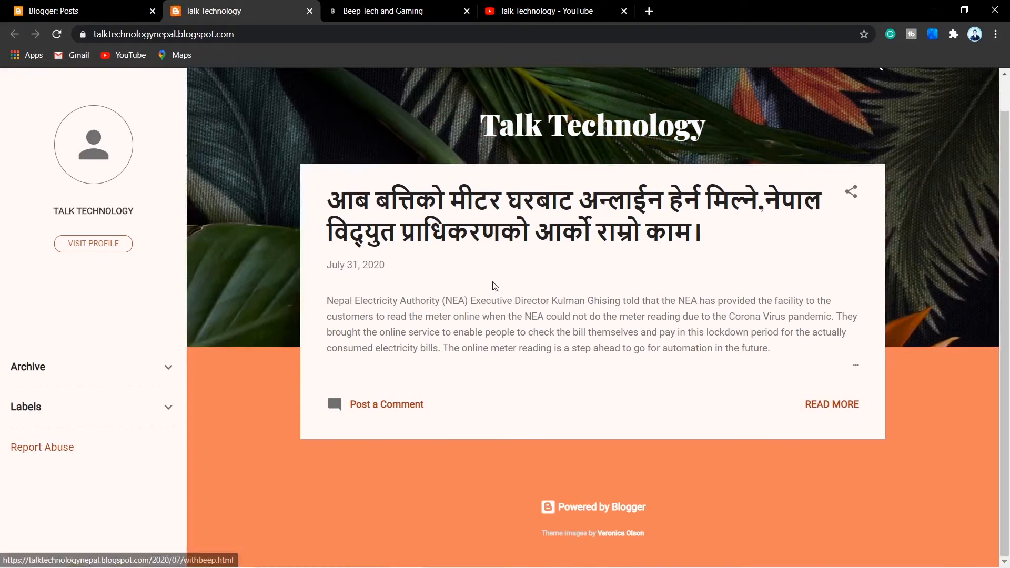
left_click(833, 405)
scroll(554, 310, "down", 8)
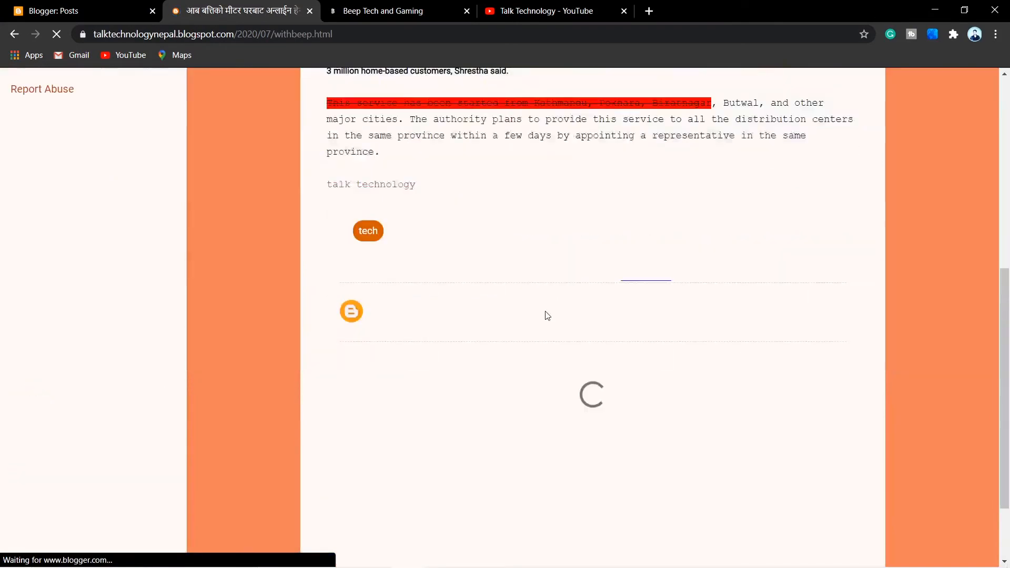
left_click(623, 11)
left_click(398, 297)
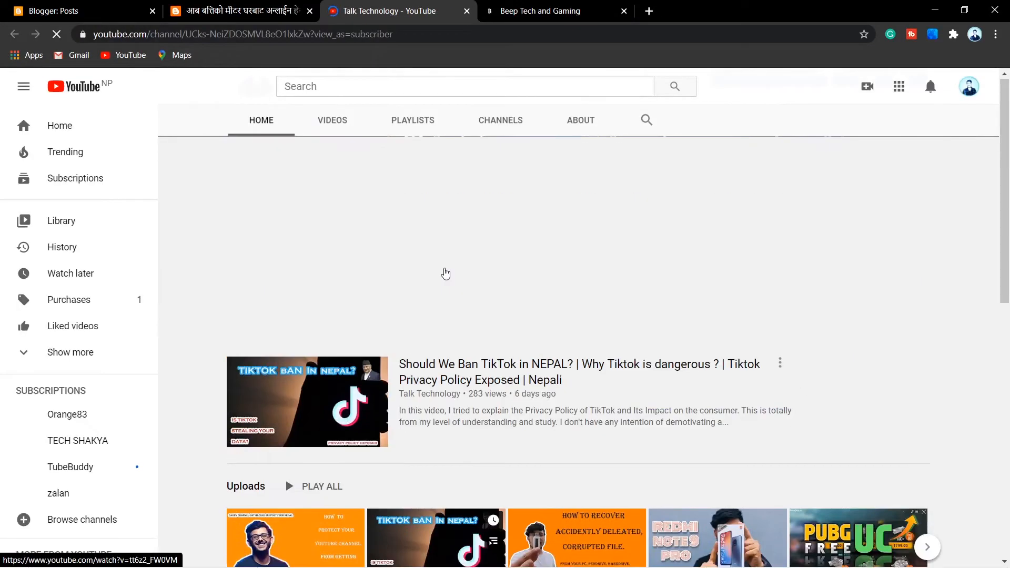
left_click(59, 7)
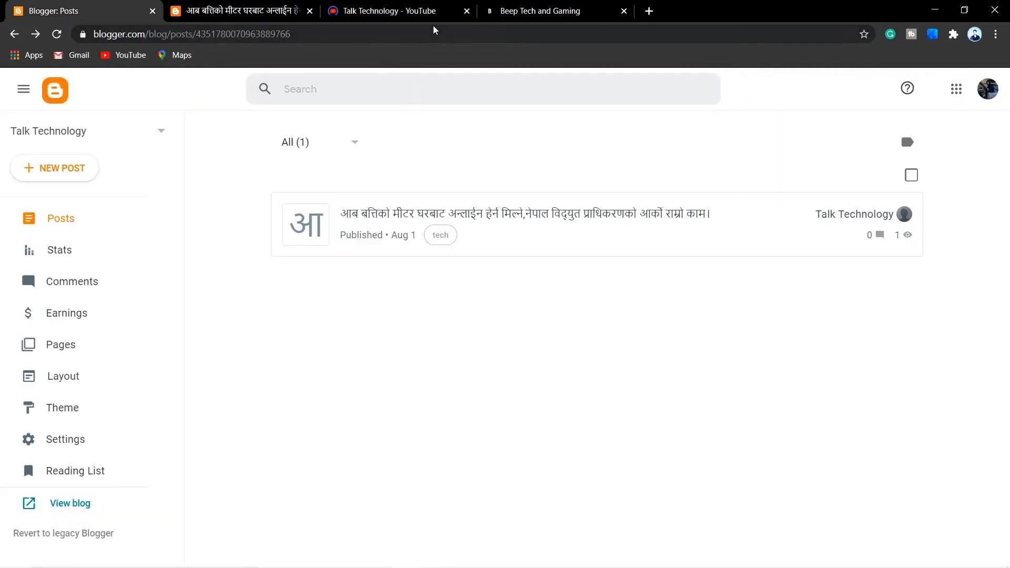
left_click(467, 11)
Reopen the post for editing and add blank space below the italic second paragraph.
left_click(525, 220)
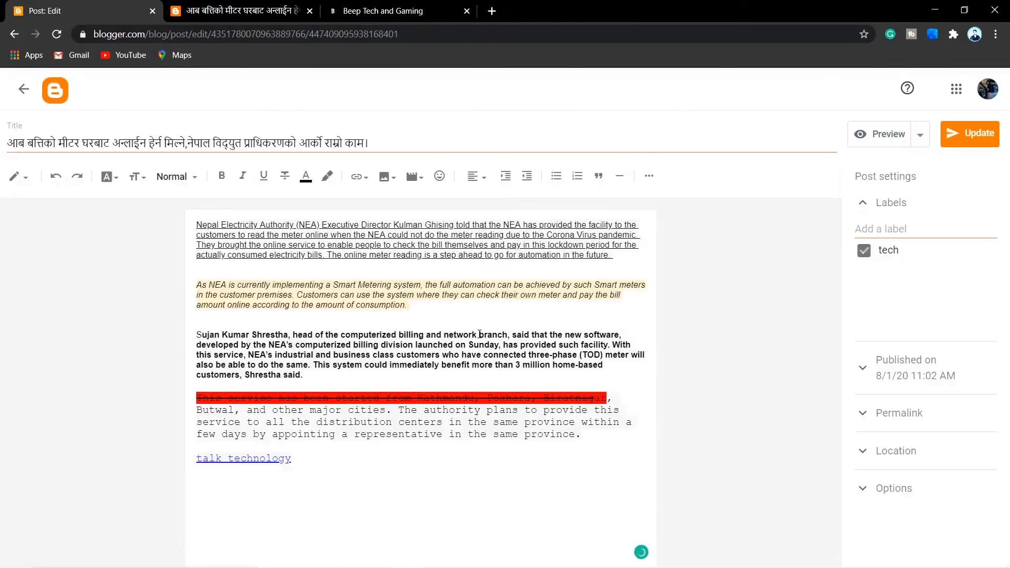
key("Return")
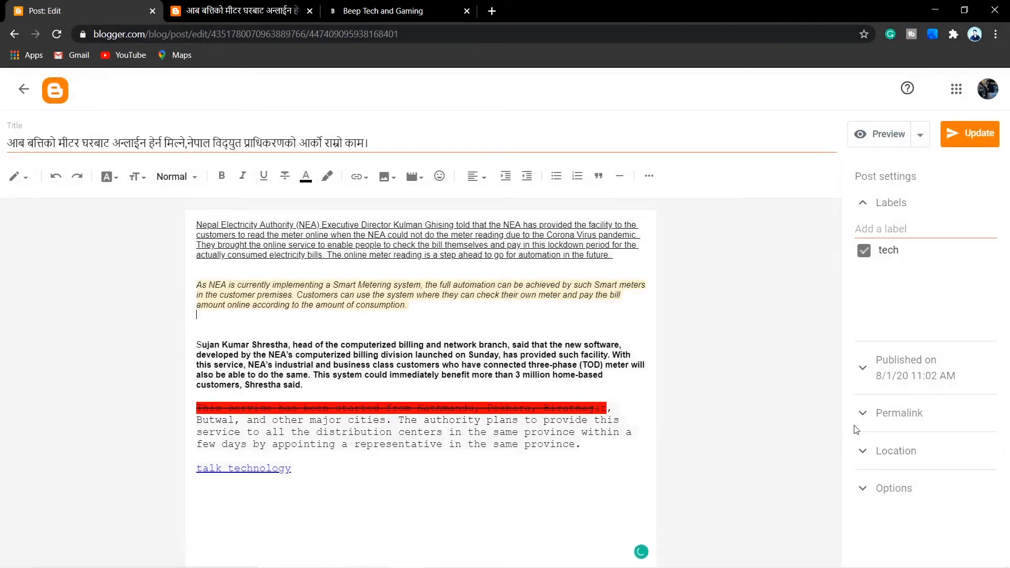
Upload the image "download" from the computer's Desktop and insert it into the post.
left_click(396, 177)
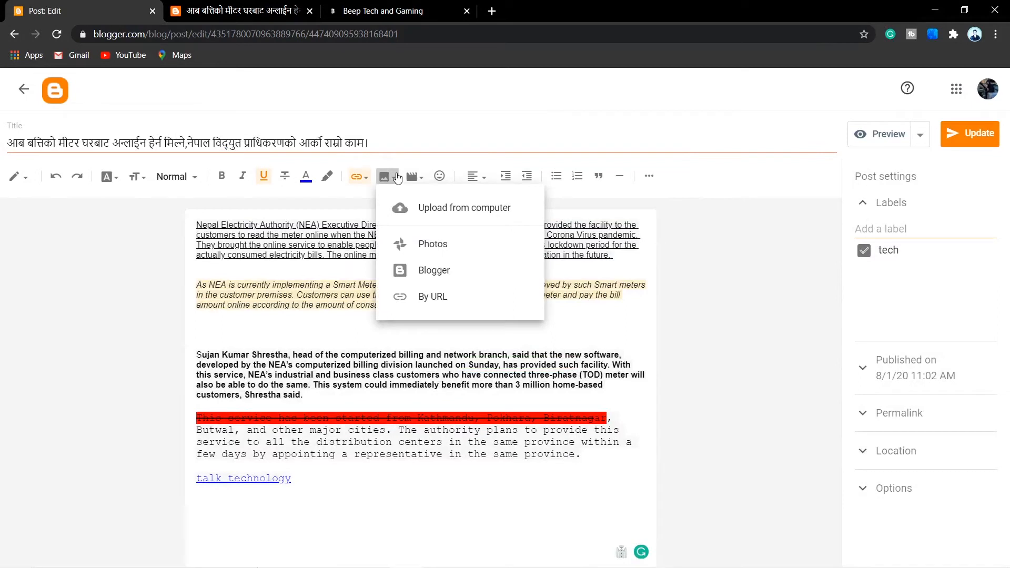
left_click(476, 209)
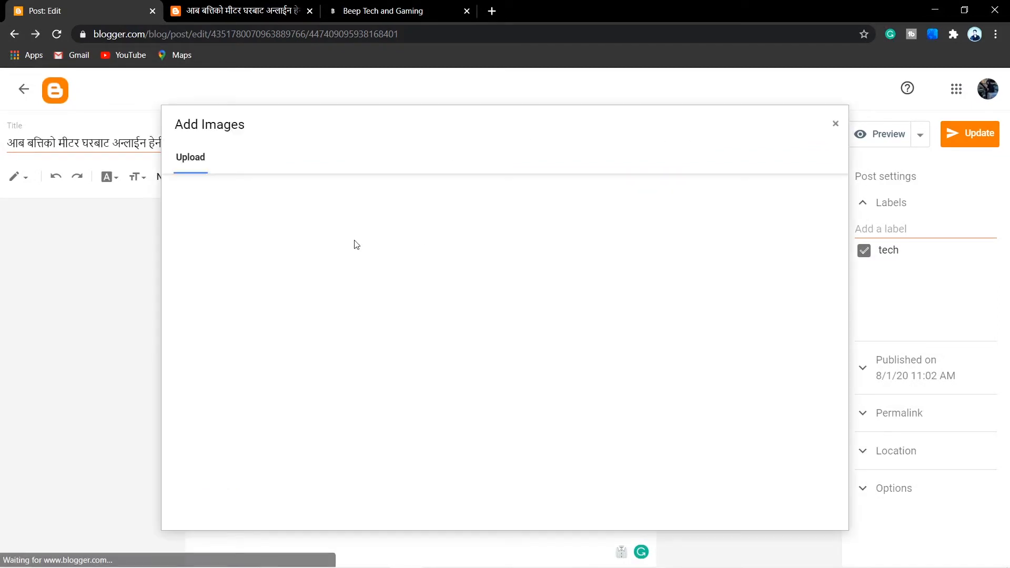
left_click(224, 193)
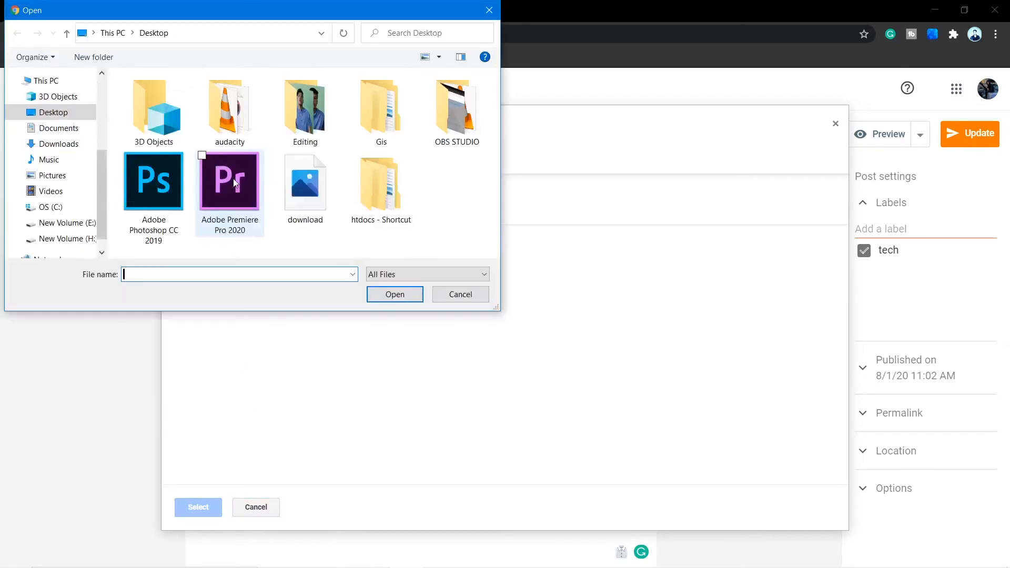
left_click(304, 191)
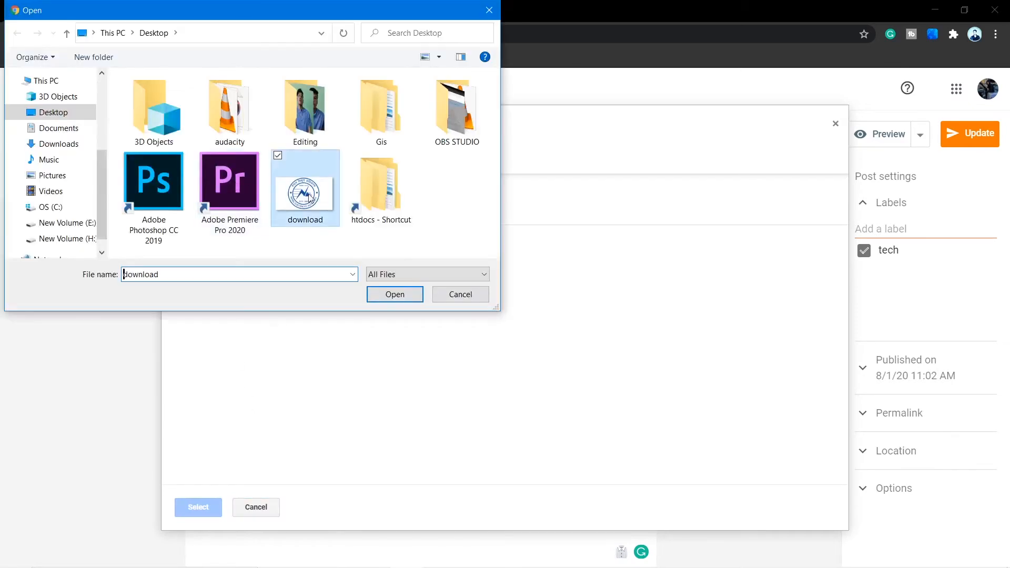
left_click(394, 294)
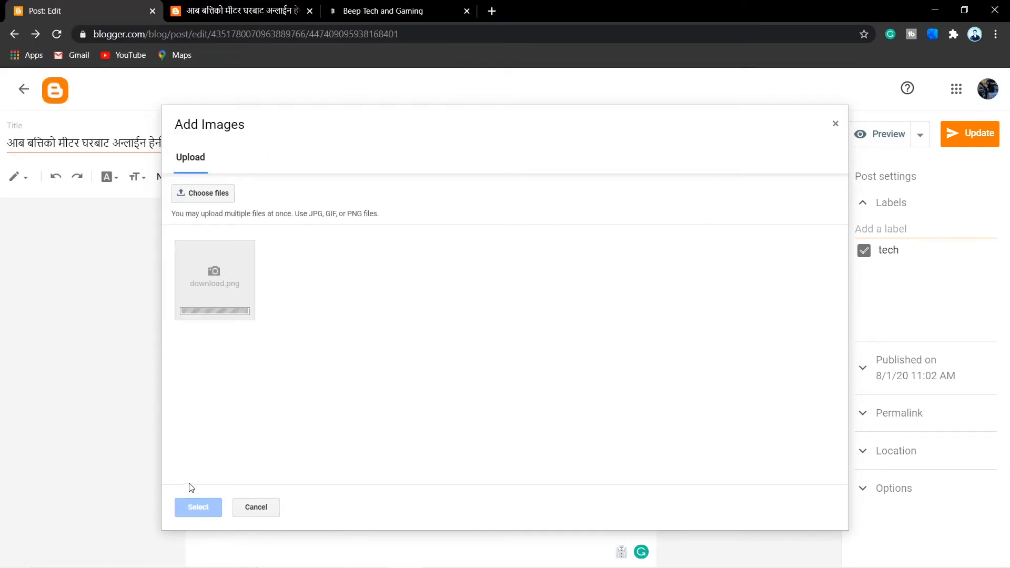
left_click(204, 502)
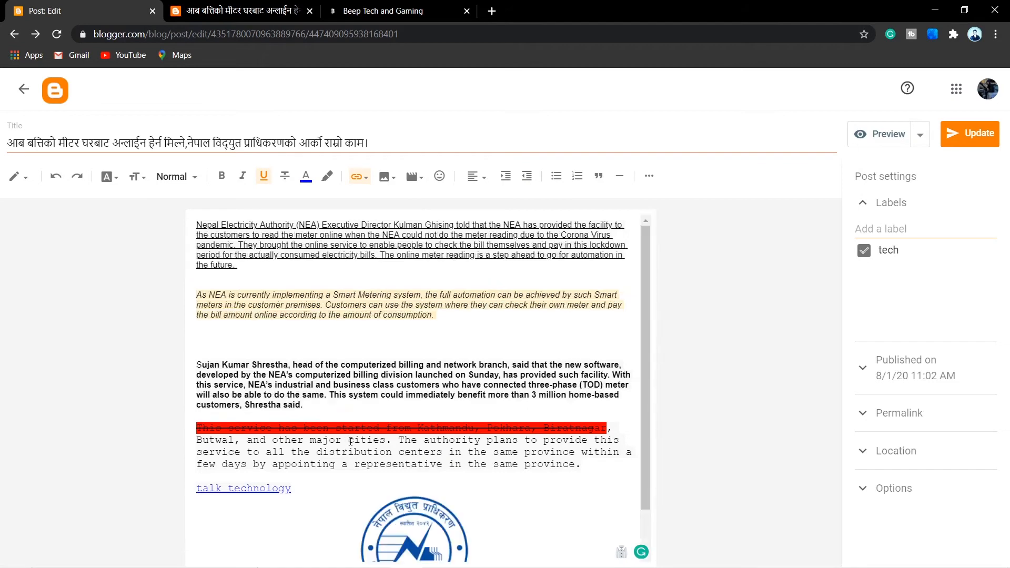
Try enlarging the inserted Nepal Electricity Authority logo, and reduce it back to its inserted size.
left_click_drag(646, 343, 645, 390)
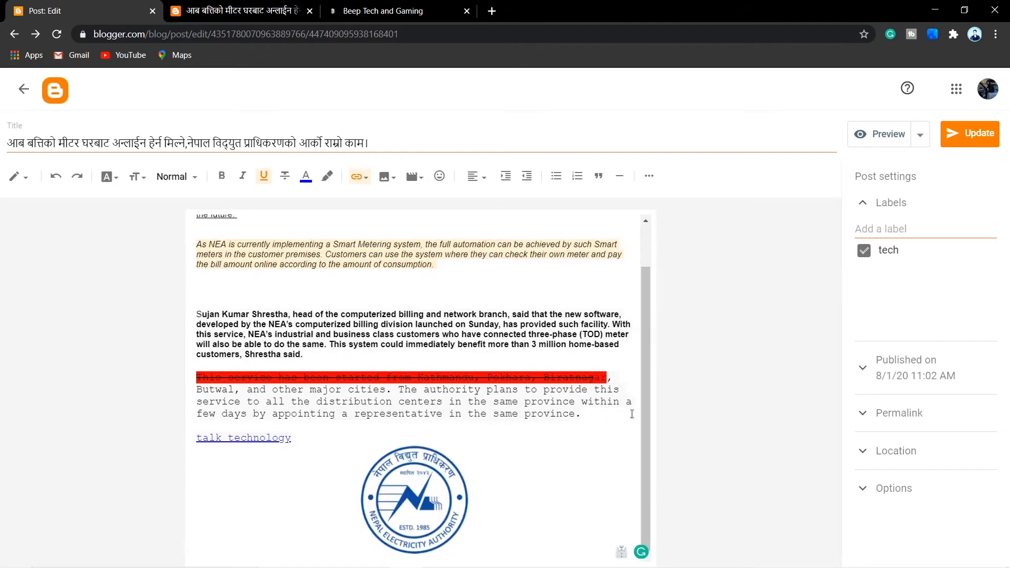
left_click(424, 479)
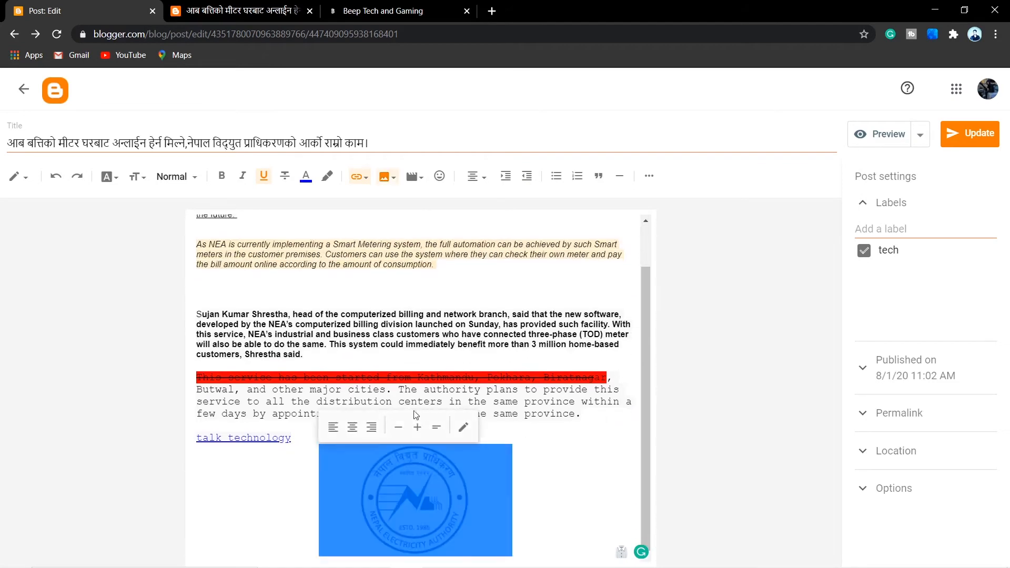
left_click(417, 427)
left_click(417, 427)
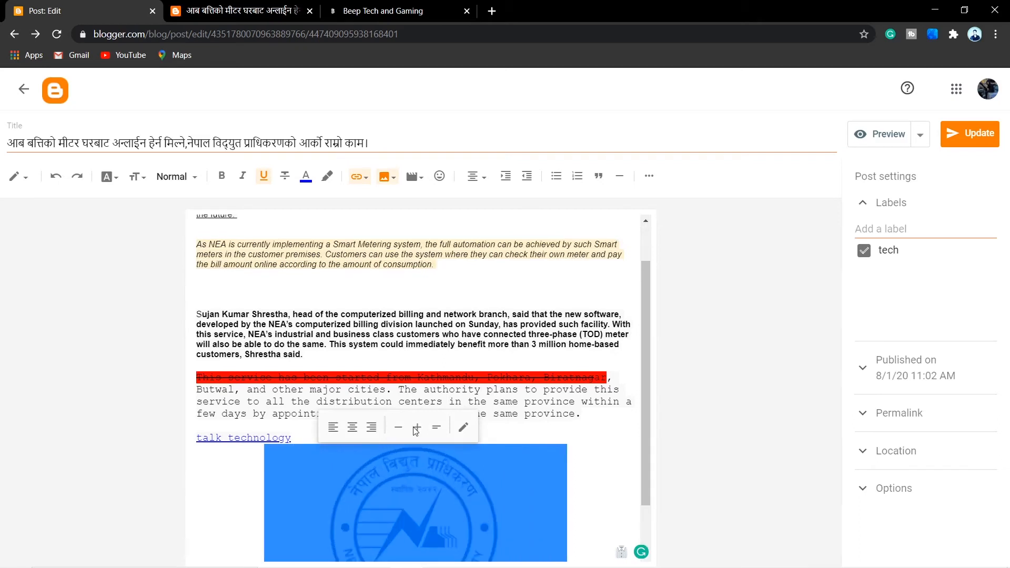
left_click(404, 429)
Try left and right alignment on the logo image, and set it back to centred.
left_click(332, 427)
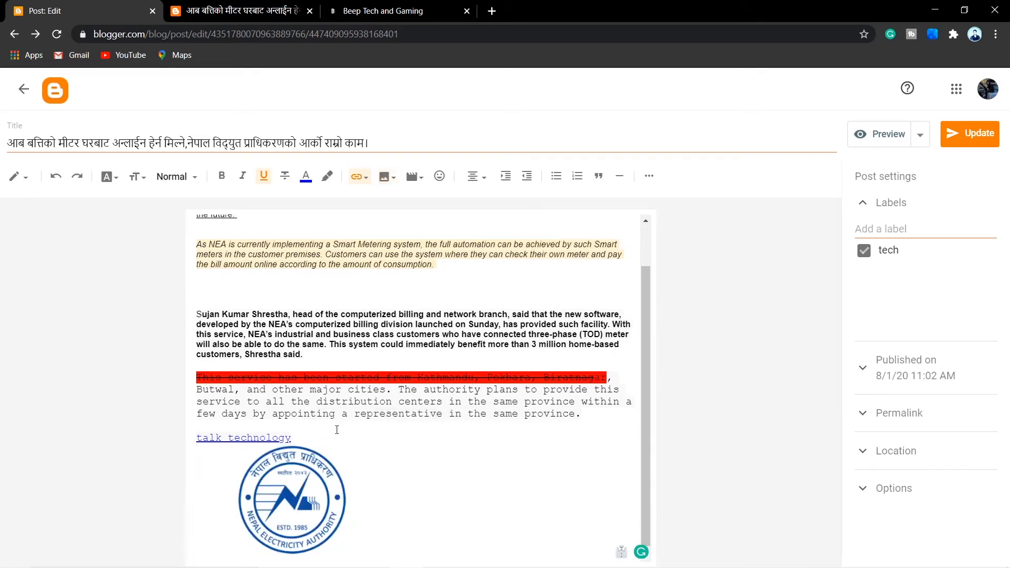
left_click(251, 427)
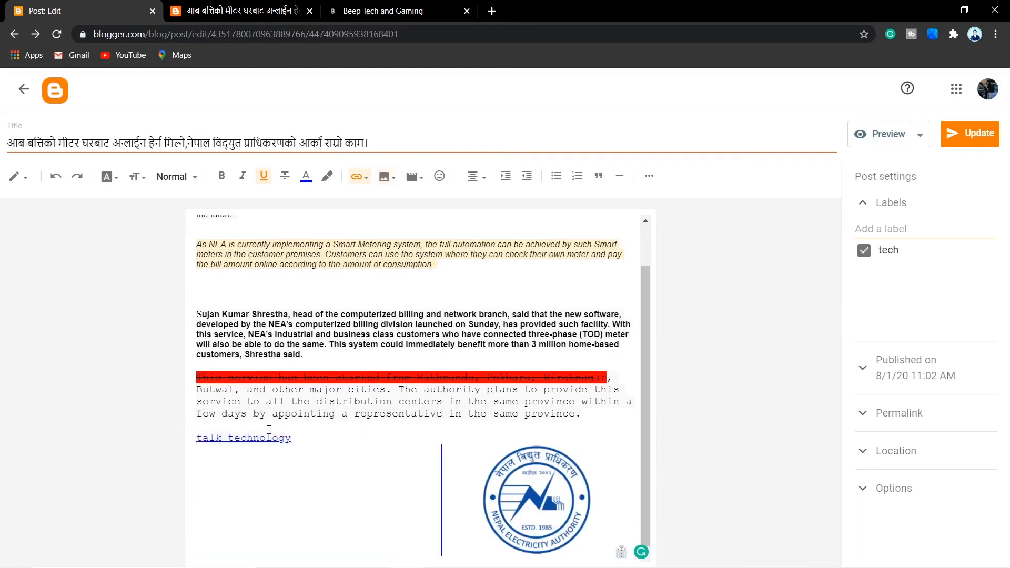
left_click(502, 467)
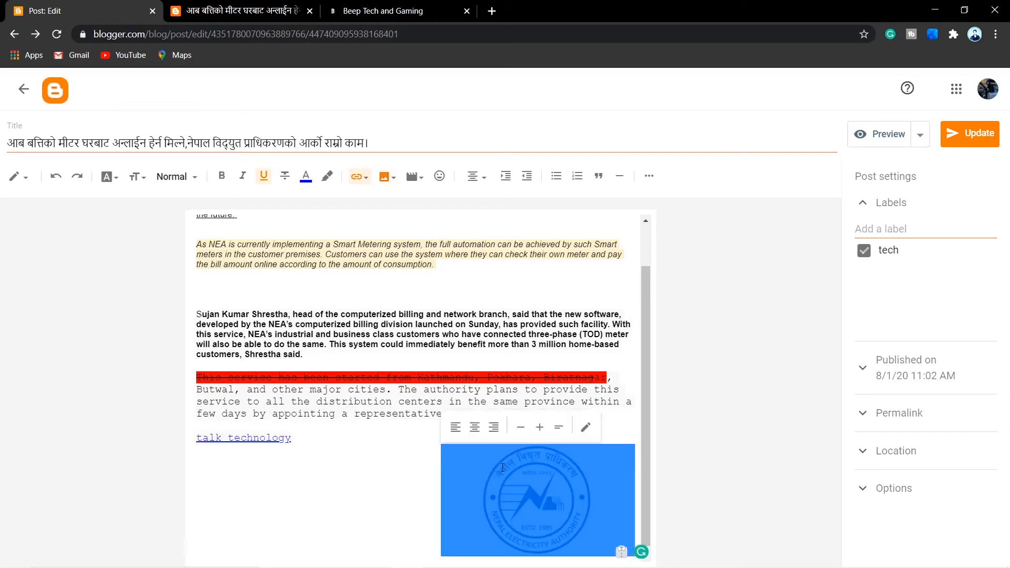
left_click(475, 428)
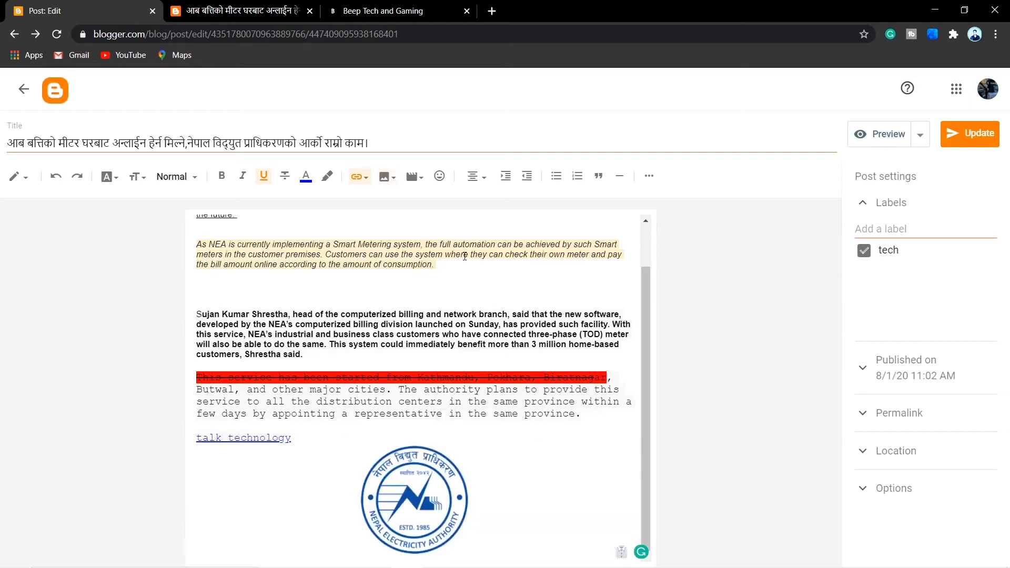
Start adding a YouTube video below the logo, and open YouTube in a new tab to find the video's link.
left_click(580, 489)
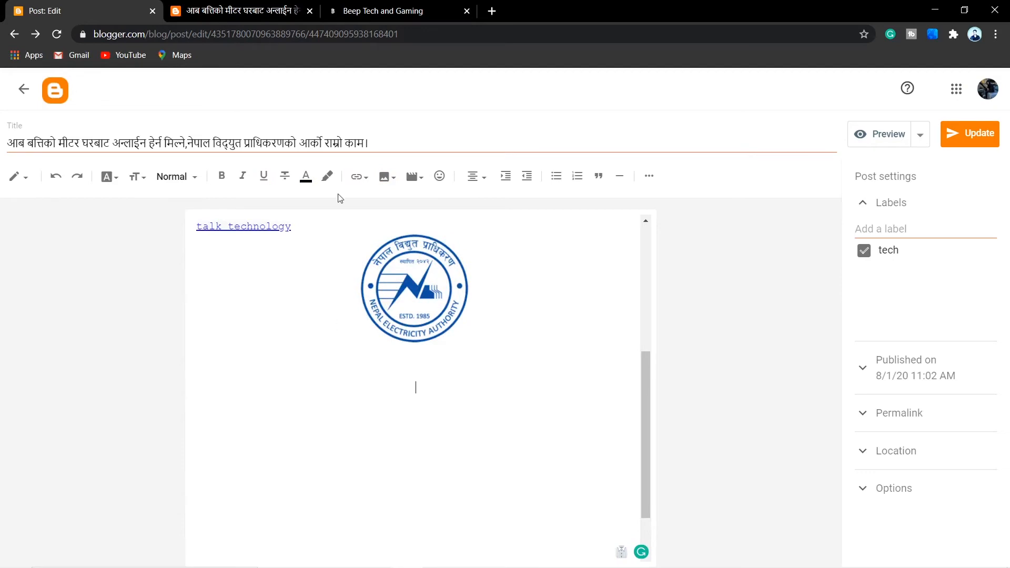
left_click(413, 176)
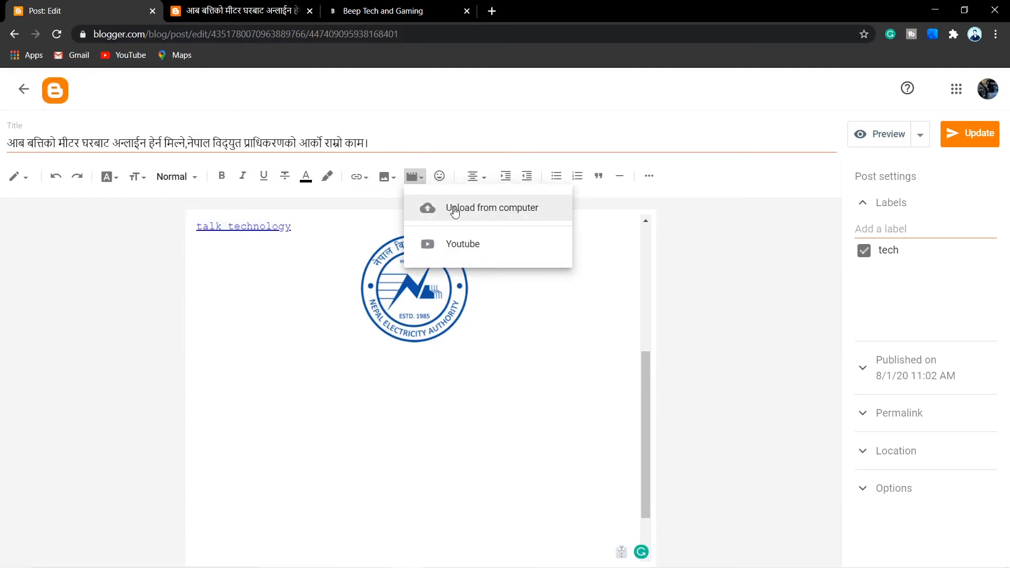
left_click(495, 250)
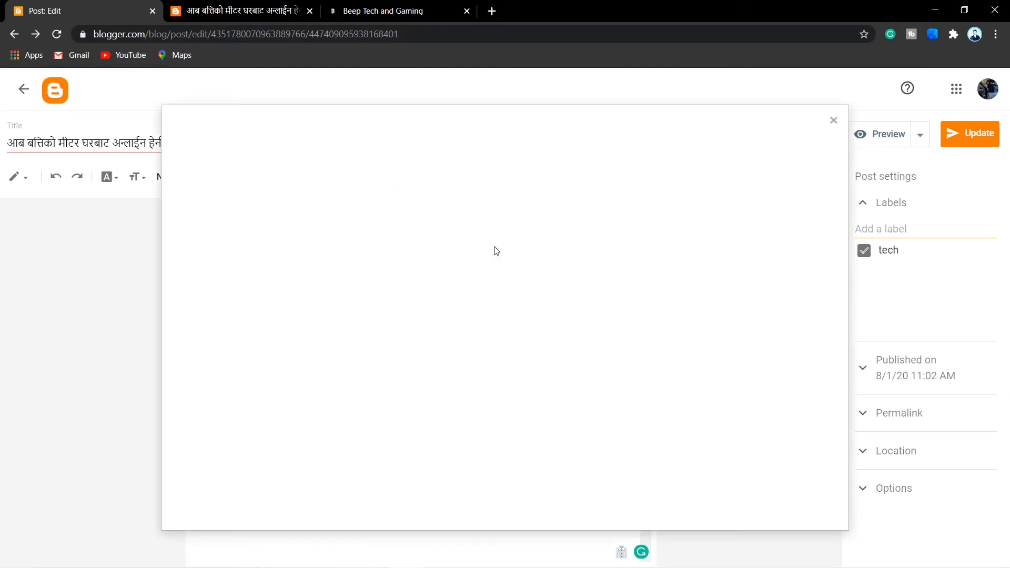
left_click(491, 11)
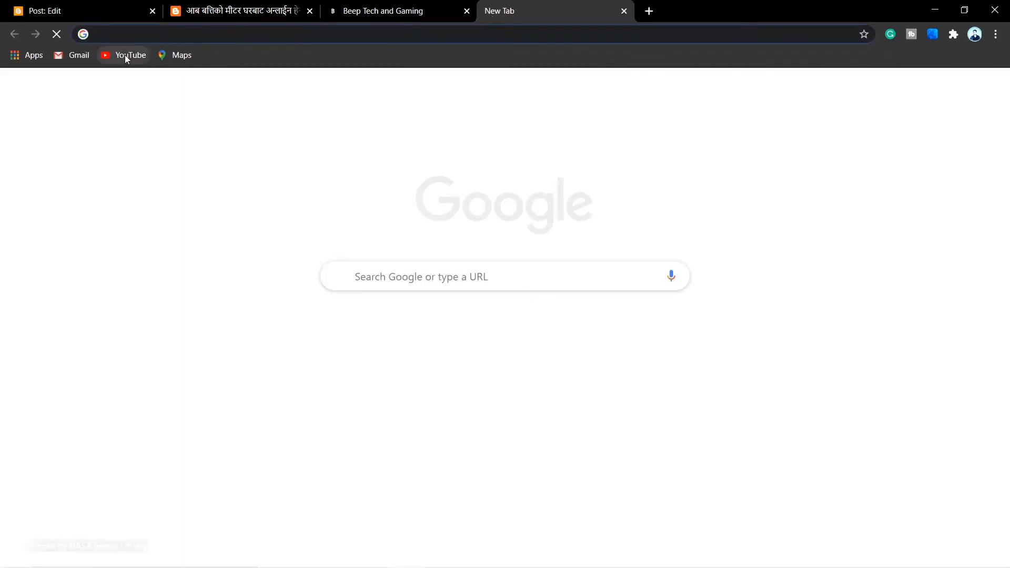
left_click(126, 55)
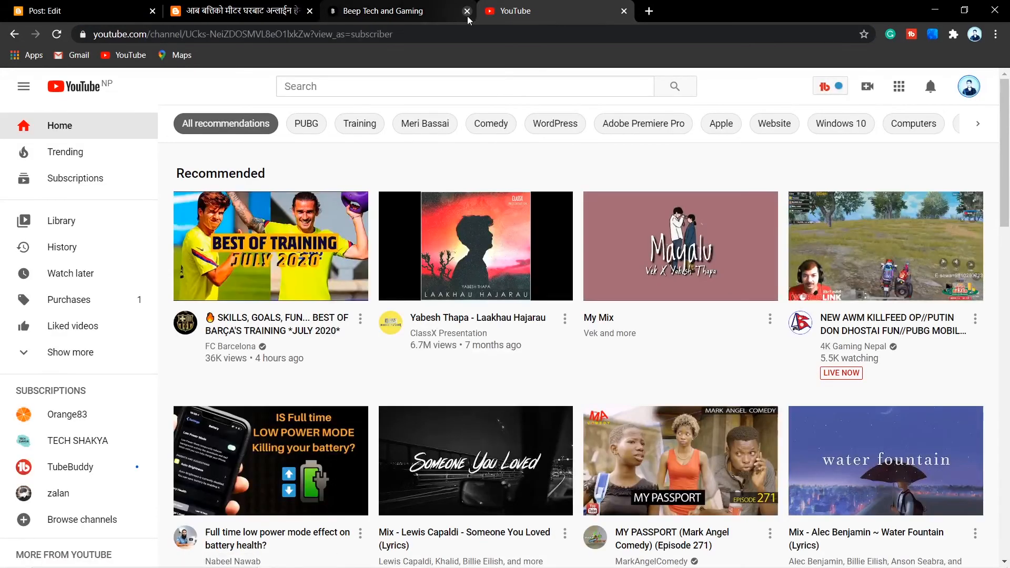
left_click(467, 11)
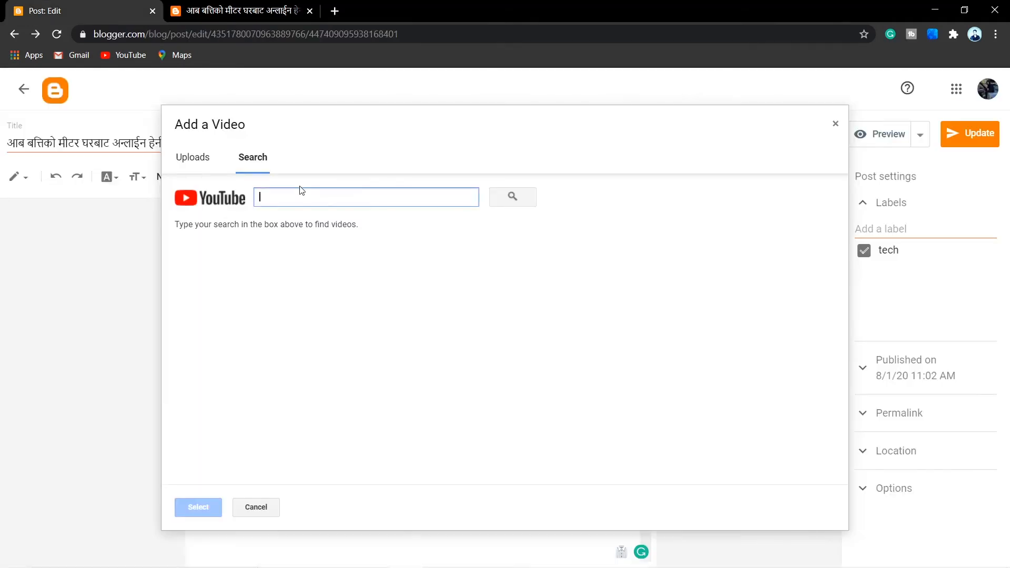
type("https://www.youtube.com/watch?v=m9a1AJB_wyM&t=11s")
key("Return")
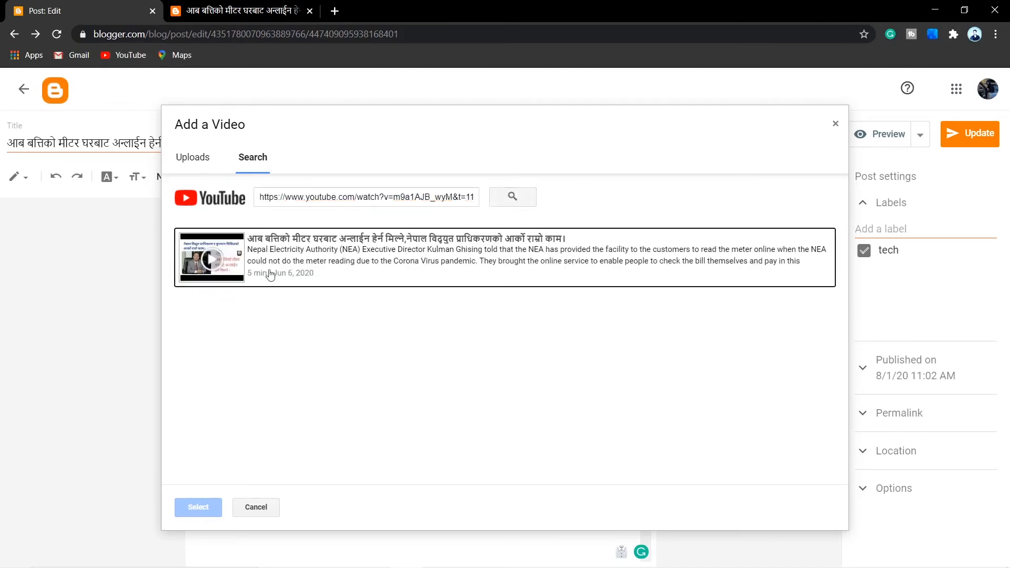
left_click(217, 267)
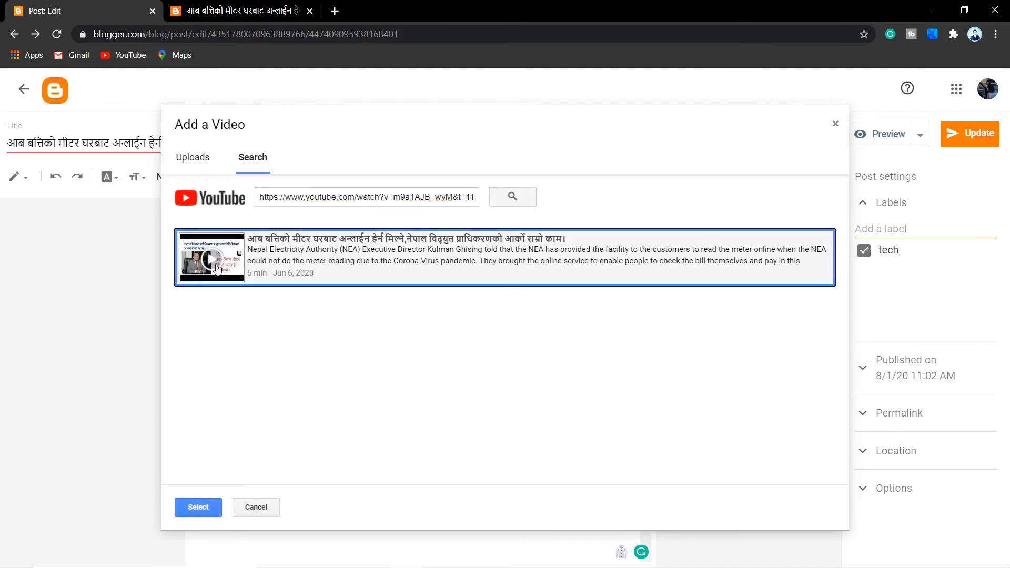
left_click(199, 508)
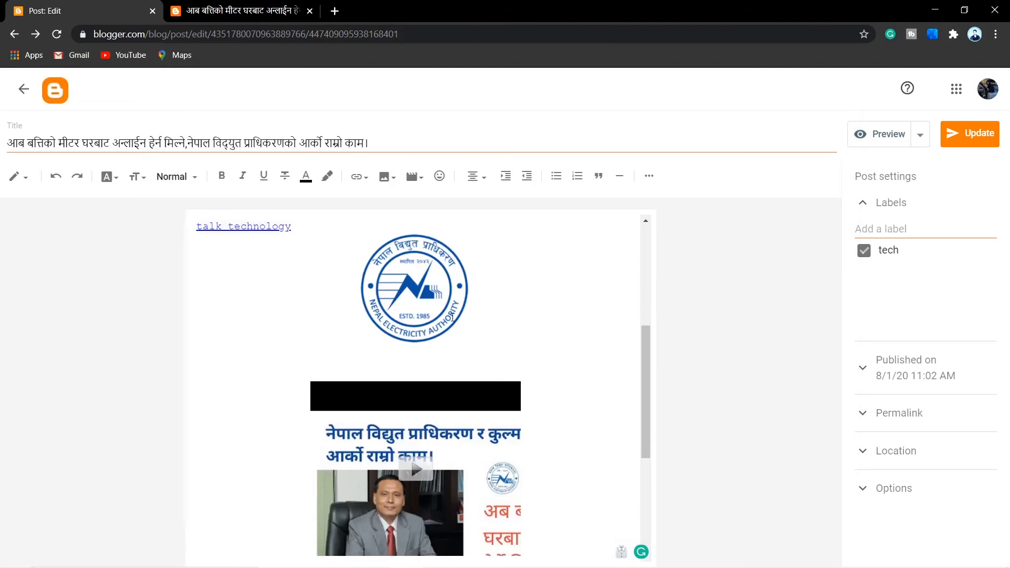
Insert the bell, crossed-out bell and back-arrow emojis from the Symbols category below the video.
scroll(511, 306, "down", 4)
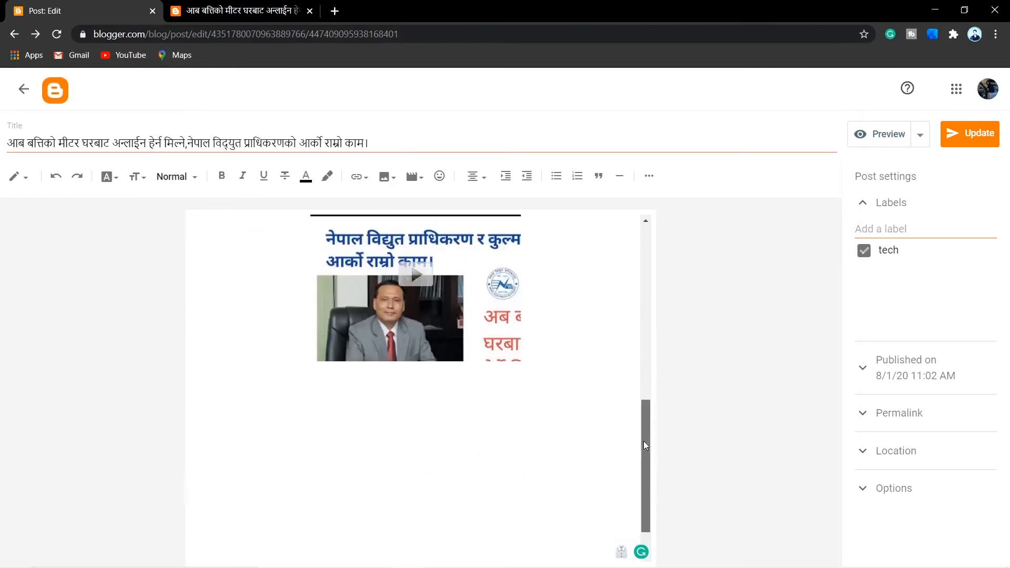
left_click_drag(642, 440, 697, 250)
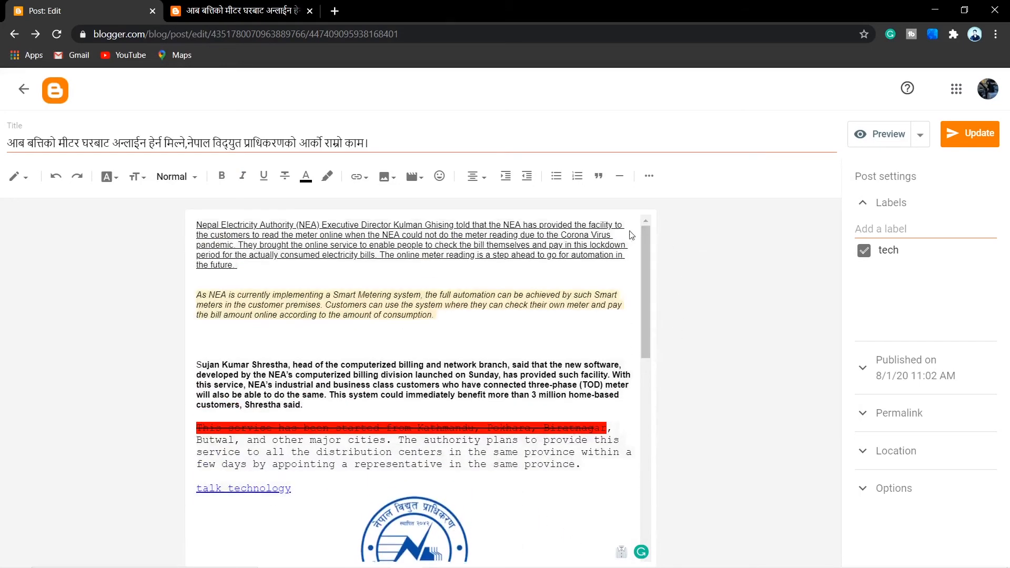
scroll(565, 351, "down", 5)
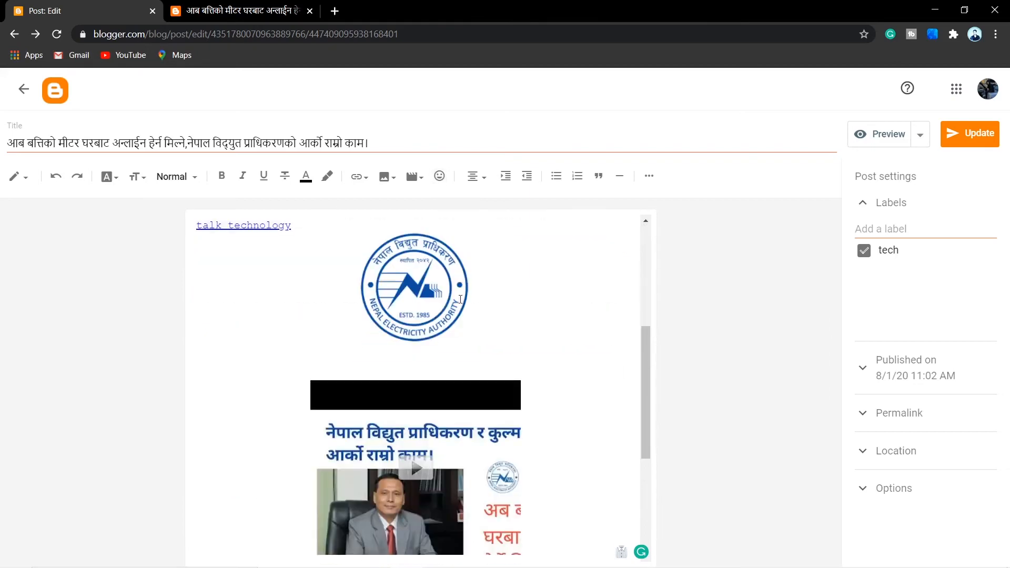
scroll(526, 373, "down", 4)
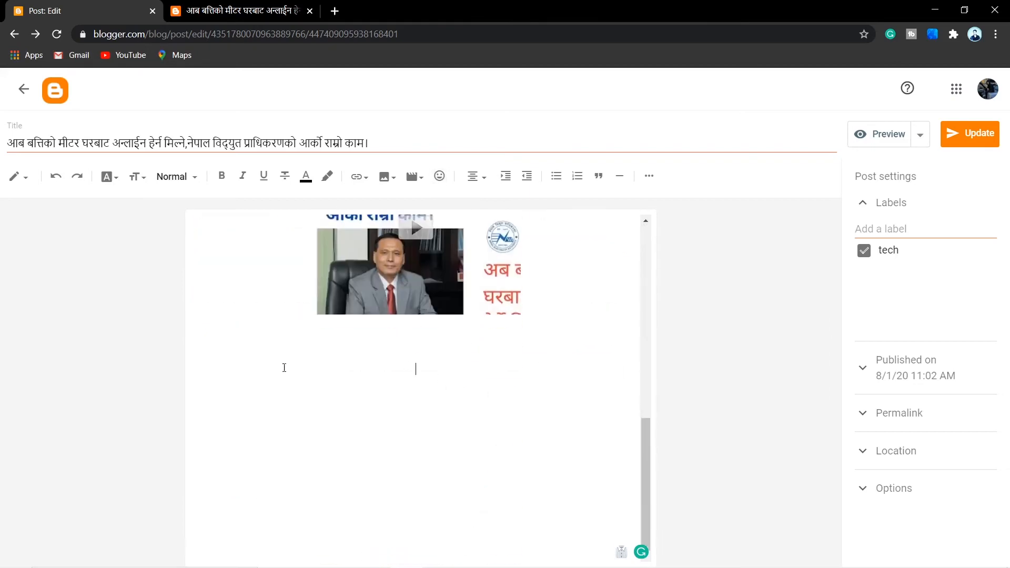
left_click(439, 176)
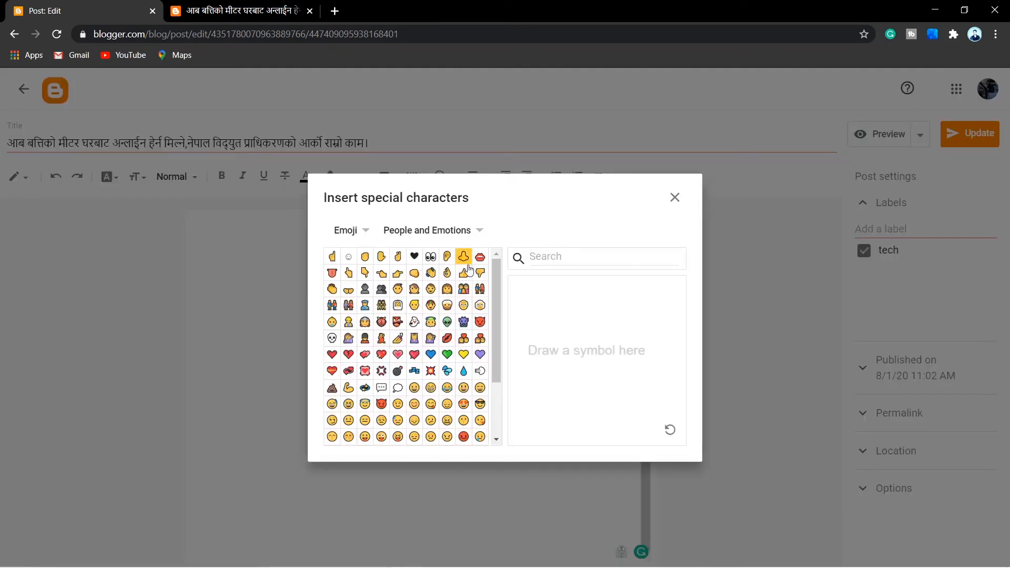
scroll(463, 368, "down", 2)
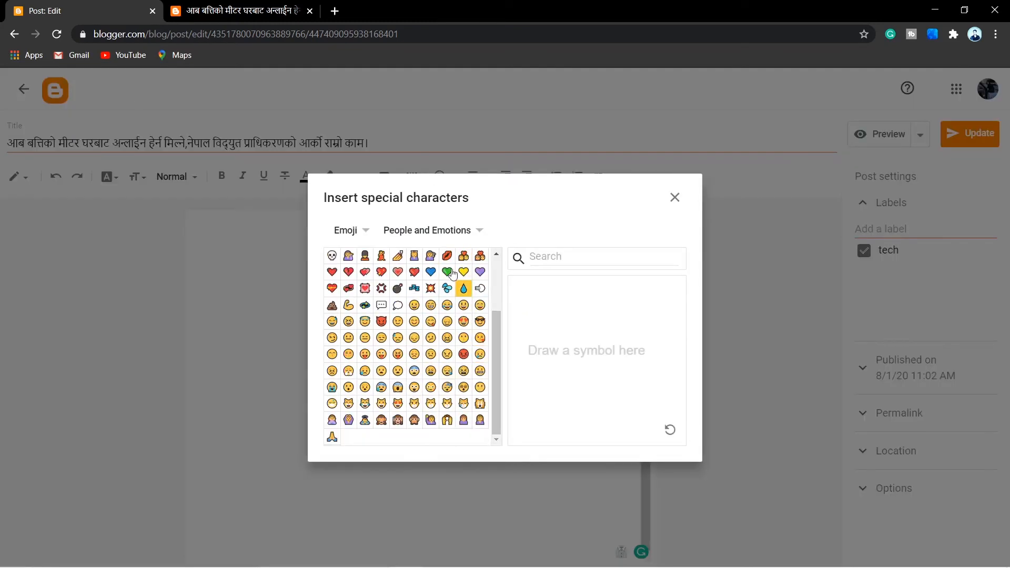
left_click(450, 230)
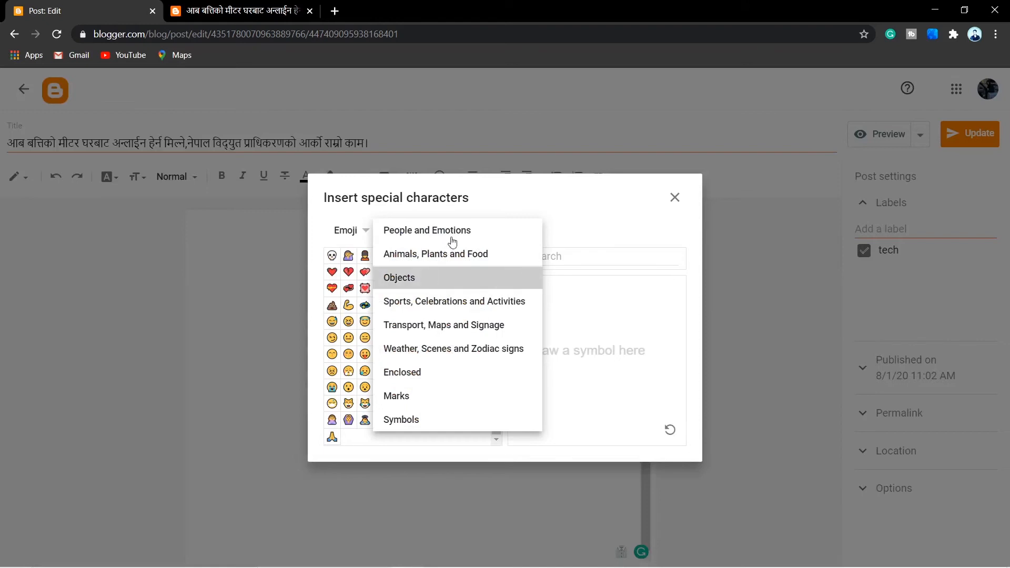
left_click(453, 271)
left_click(427, 231)
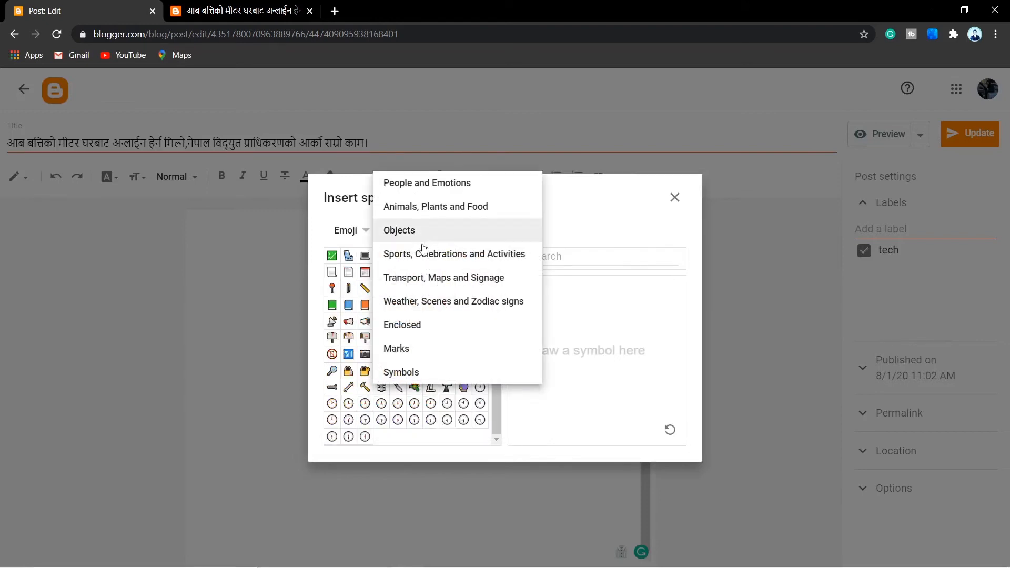
left_click(424, 372)
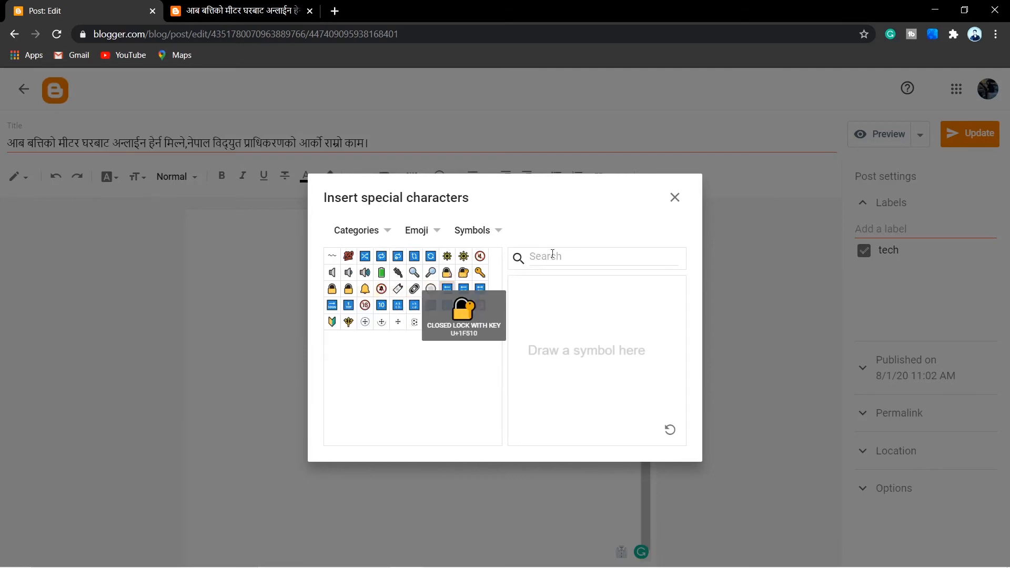
left_click(672, 198)
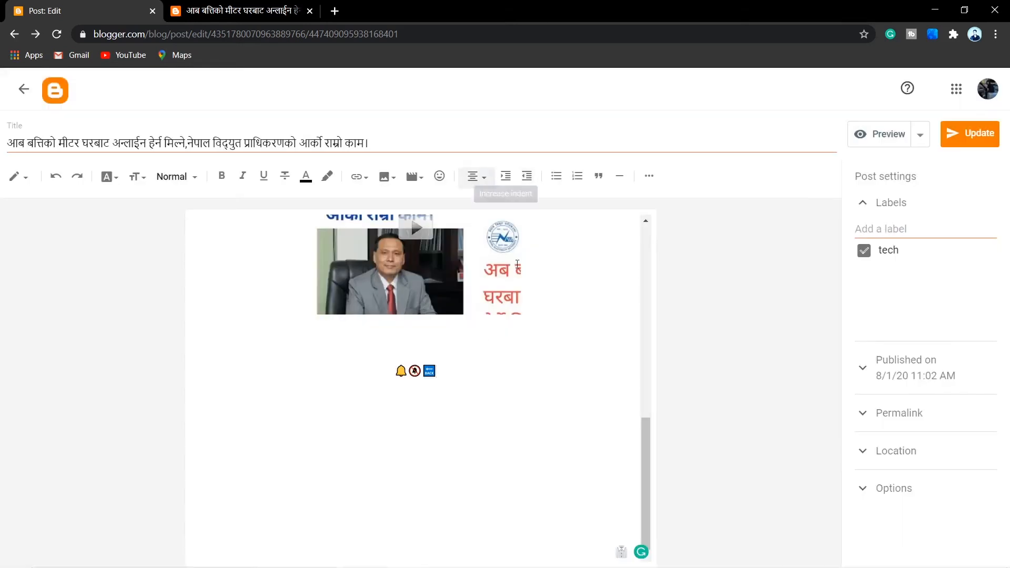
Try centre alignment on the underlined first paragraph, and set it to right alignment.
scroll(644, 341, "up", 5)
scroll(645, 335, "up", 5)
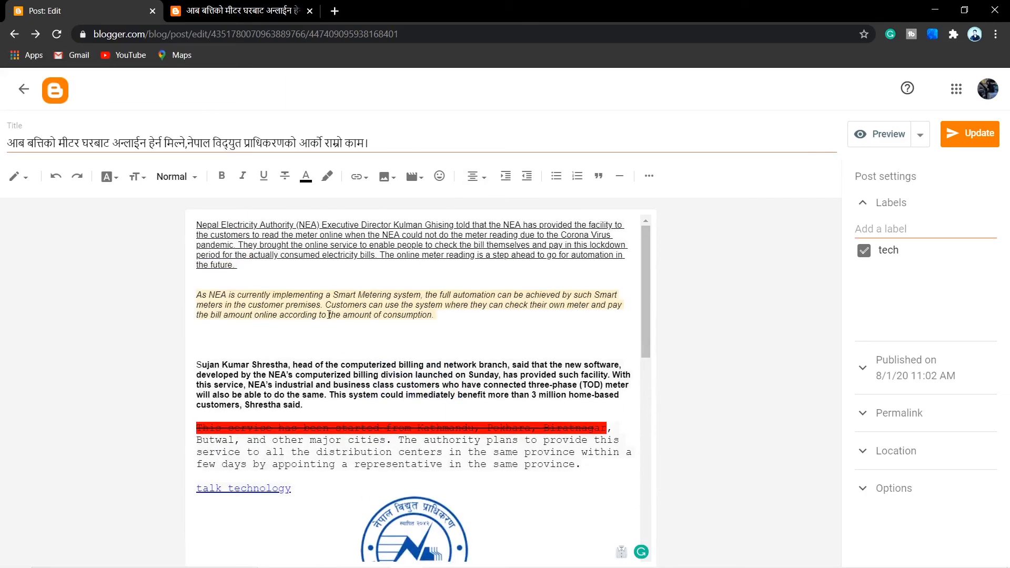
left_click_drag(250, 268, 189, 223)
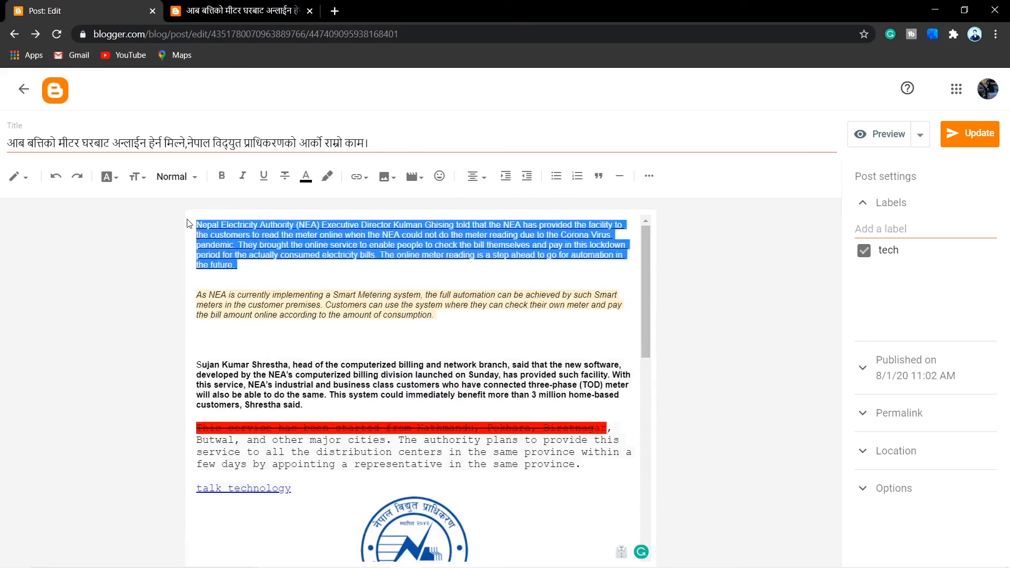
left_click(475, 176)
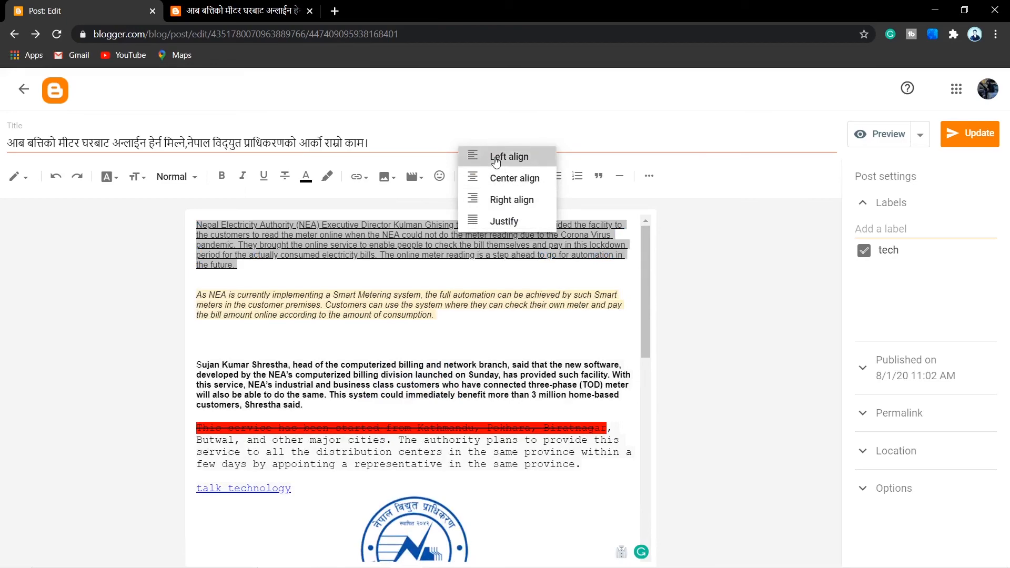
left_click(471, 155)
left_click(490, 180)
left_click(490, 200)
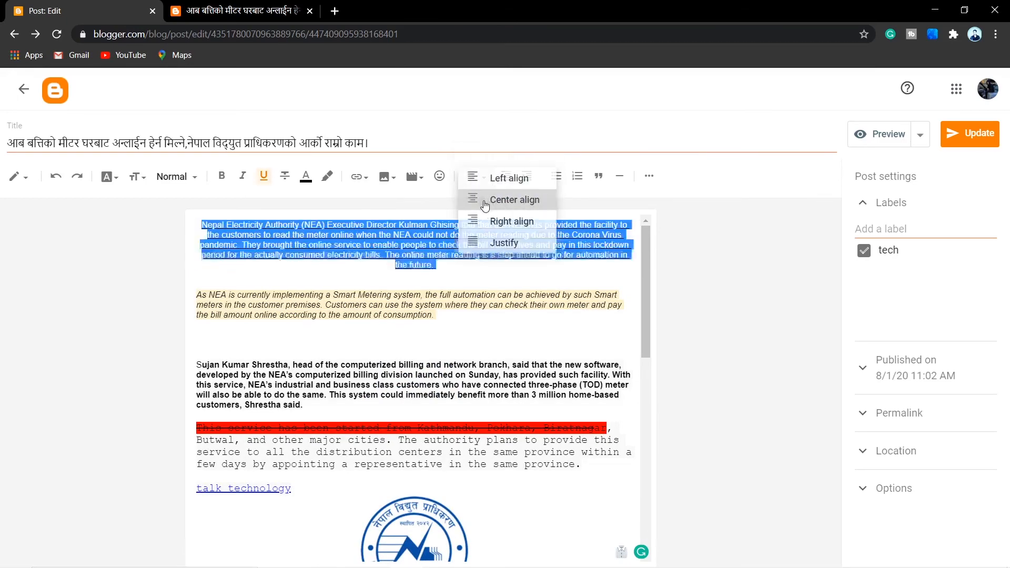
left_click(476, 178)
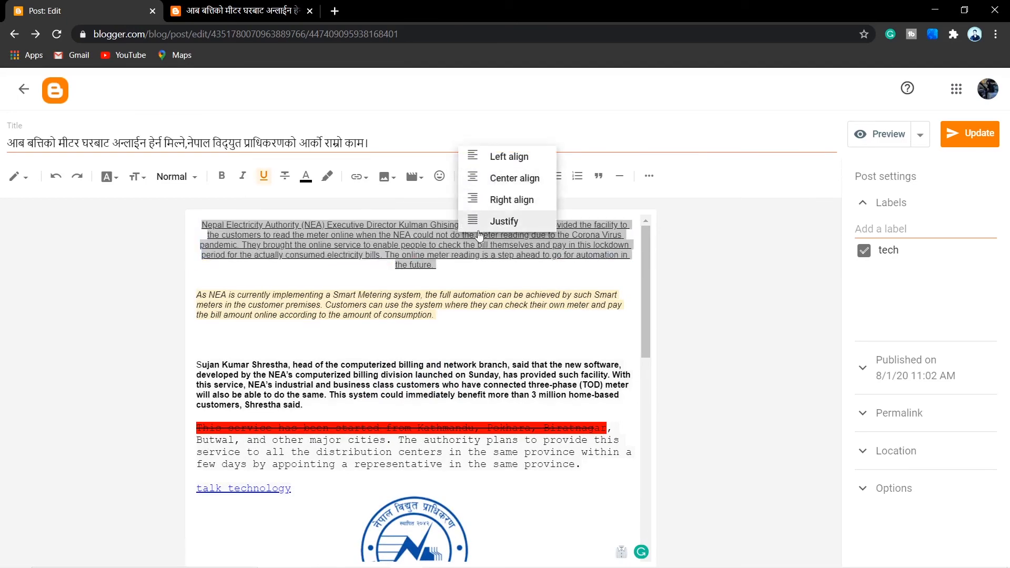
left_click(499, 202)
left_click(723, 241)
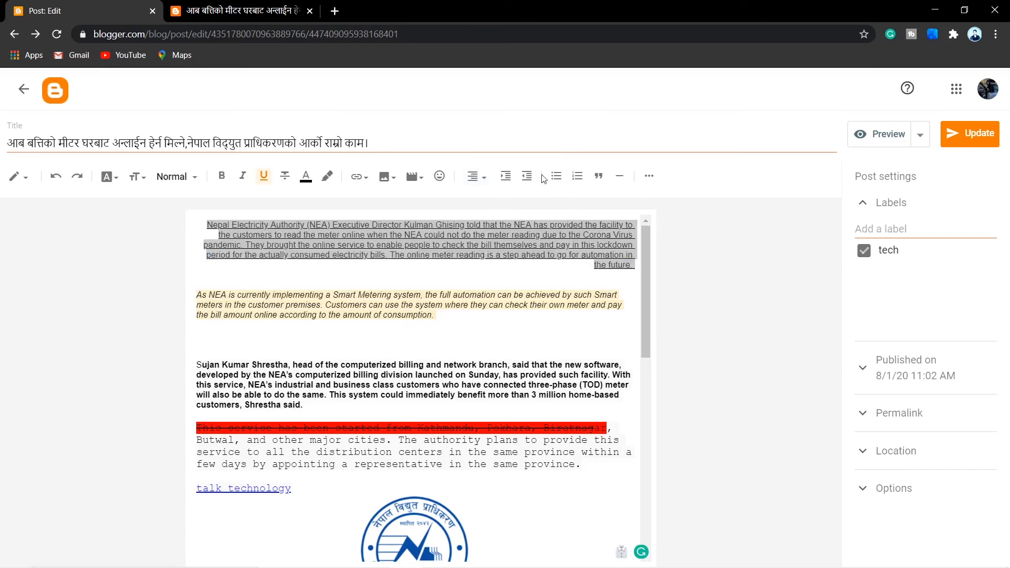
Add blank lines below the emojis and create a bulleted list with the items "tech" and "stuff".
scroll(495, 417, "down", 10)
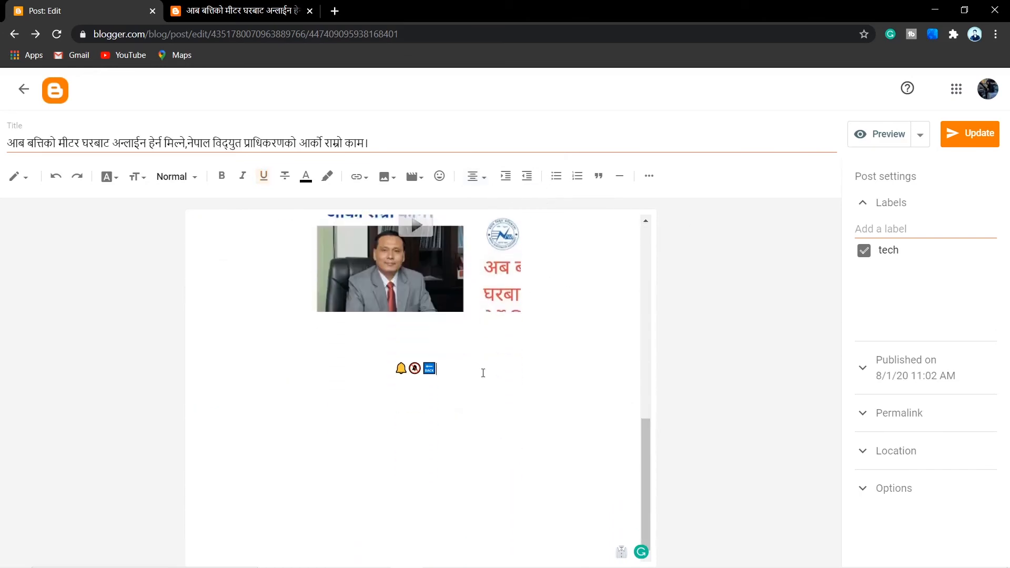
left_click(482, 369)
key("Return")
key("Return")
left_click(557, 179)
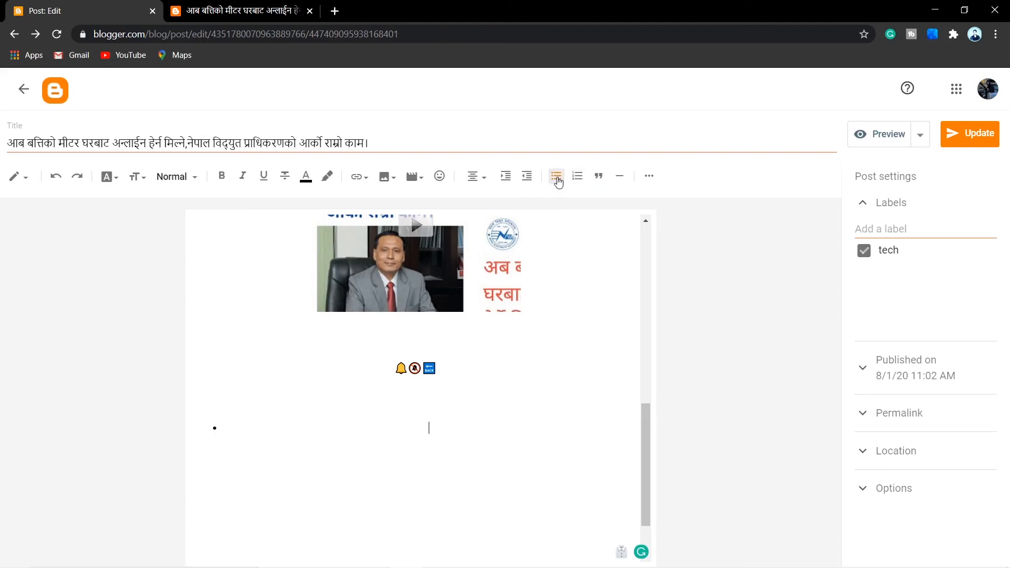
key("BackSpace")
type("tech s")
type("tuff")
Add a numbered list of "tech" and "stuff", with the quote "Keep calm and support talk technology" and a break line below it.
left_click(258, 490)
left_click(577, 177)
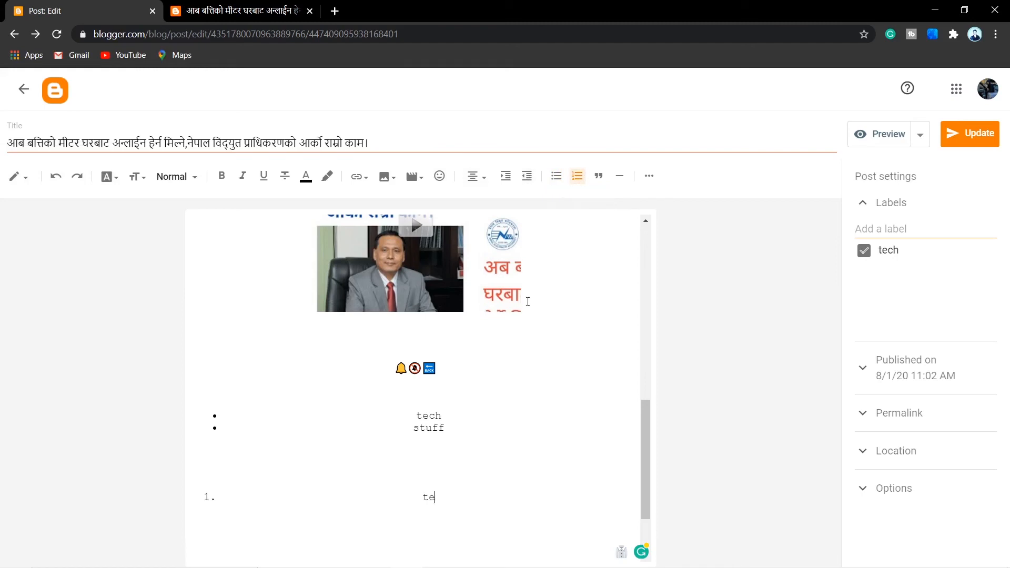
type("tech ")
type("stuff")
scroll(549, 226, "down", 2)
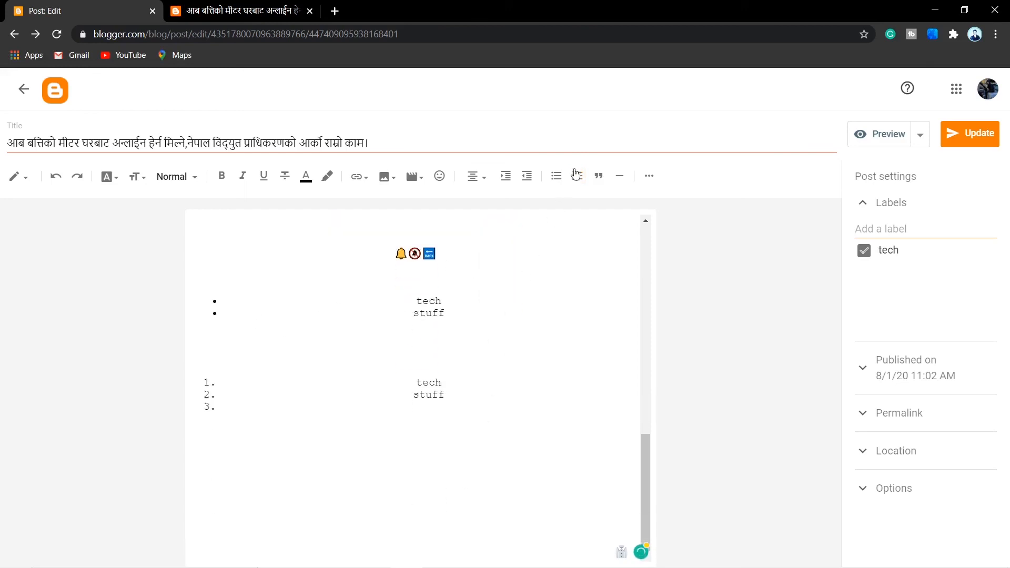
scroll(583, 279, "up", 3)
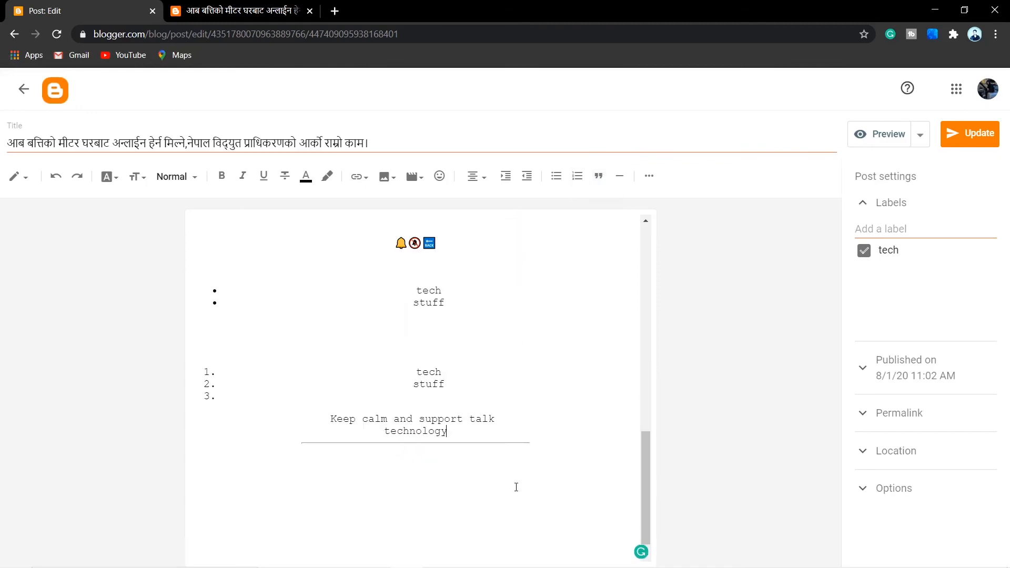
Update the published post with the changes and open the live Talk Technology blog.
scroll(475, 390, "up", 10)
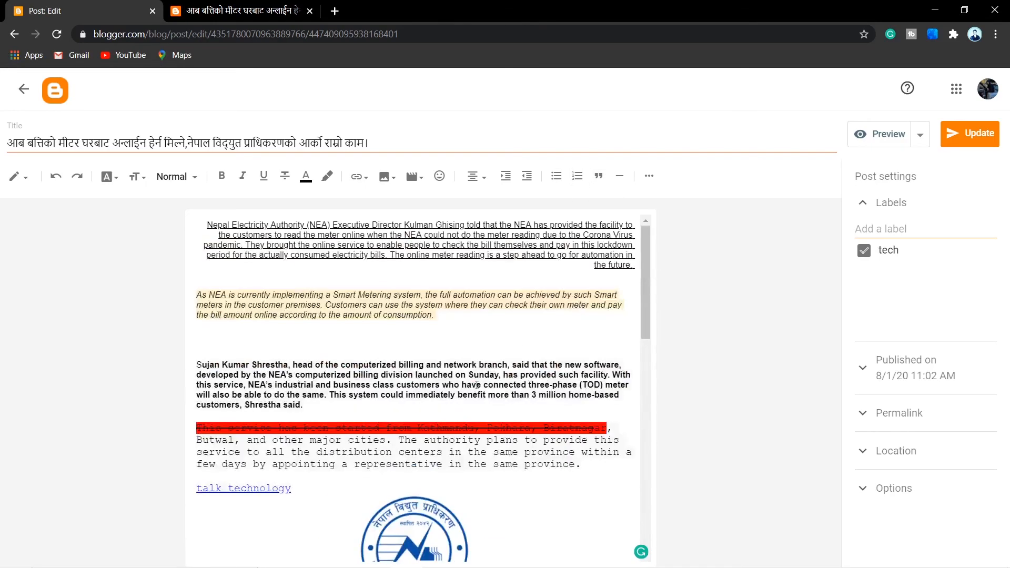
left_click(976, 132)
left_click(24, 88)
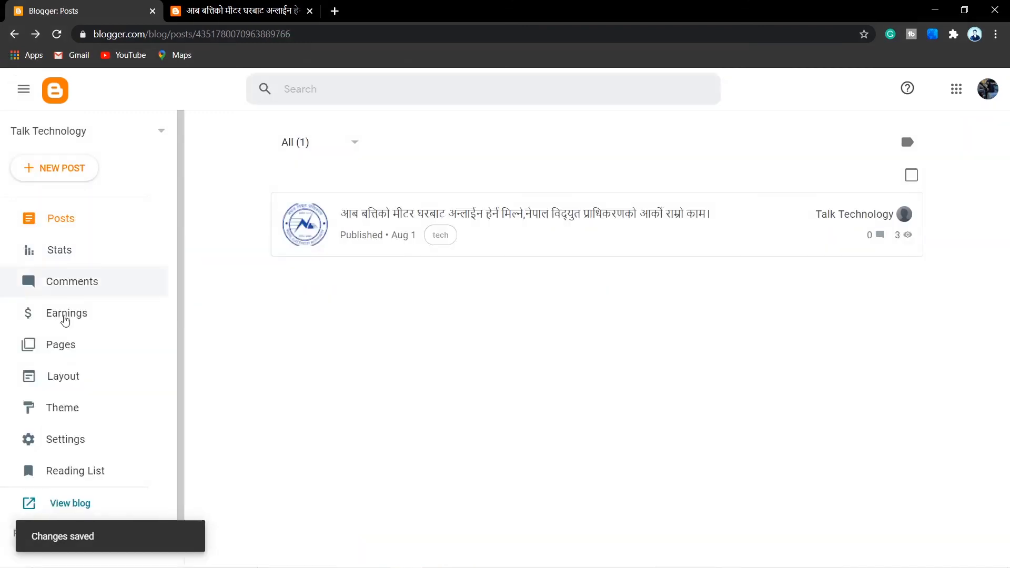
left_click(85, 452)
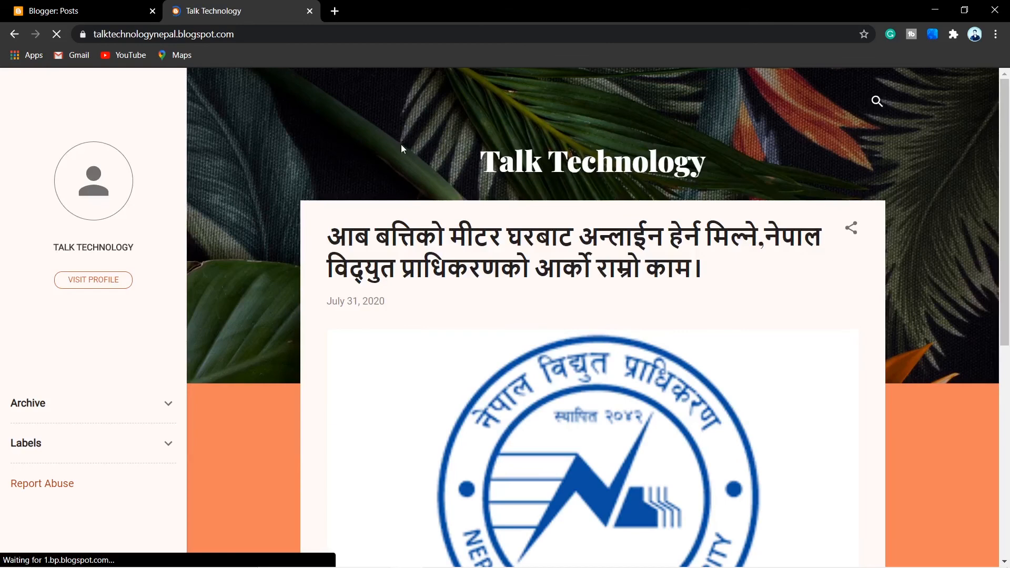
Open the full post on the live blog and review its text formatting, logo, video, emojis and lists.
scroll(421, 152, "down", 5)
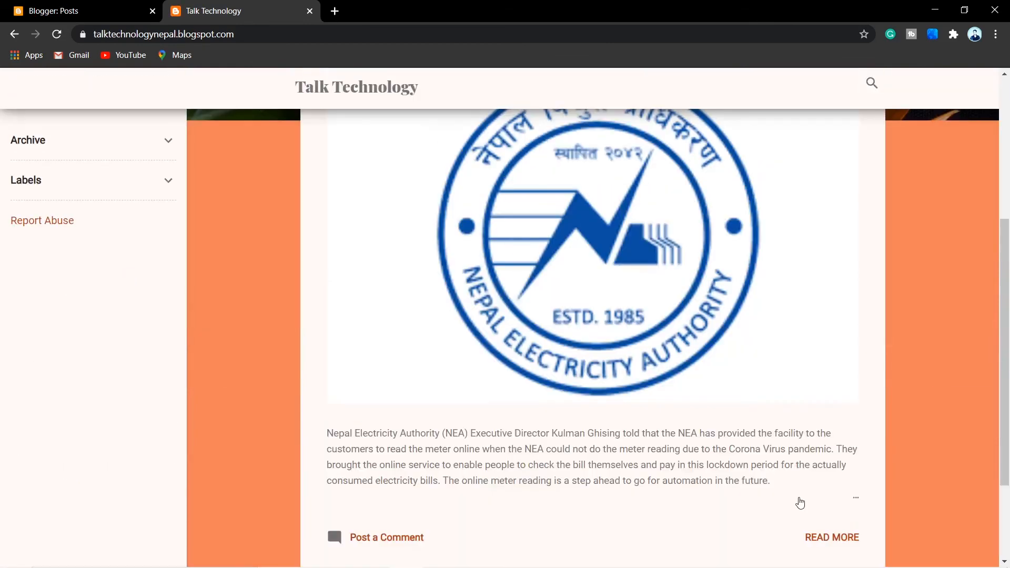
left_click(836, 537)
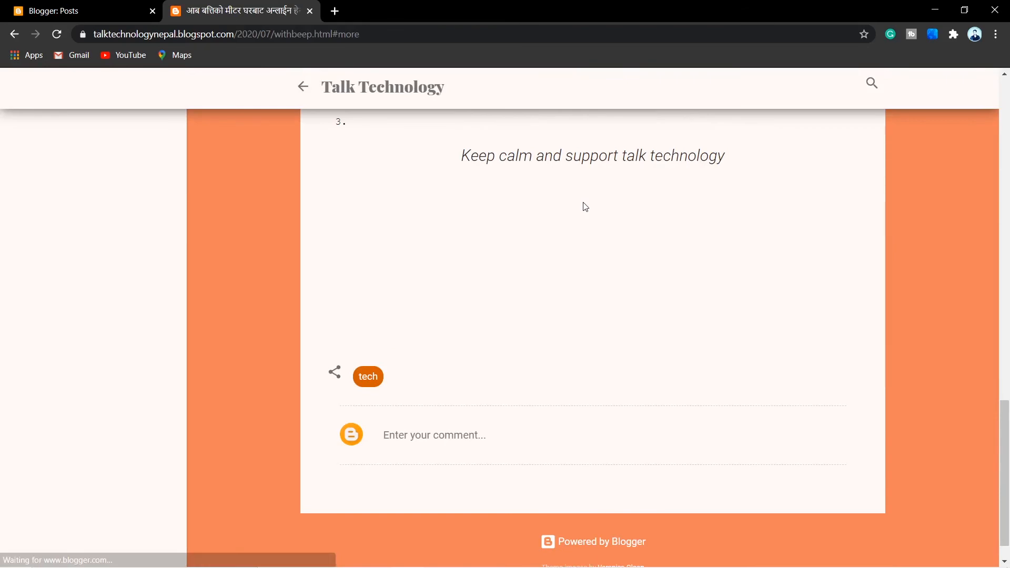
scroll(586, 206, "up", 15)
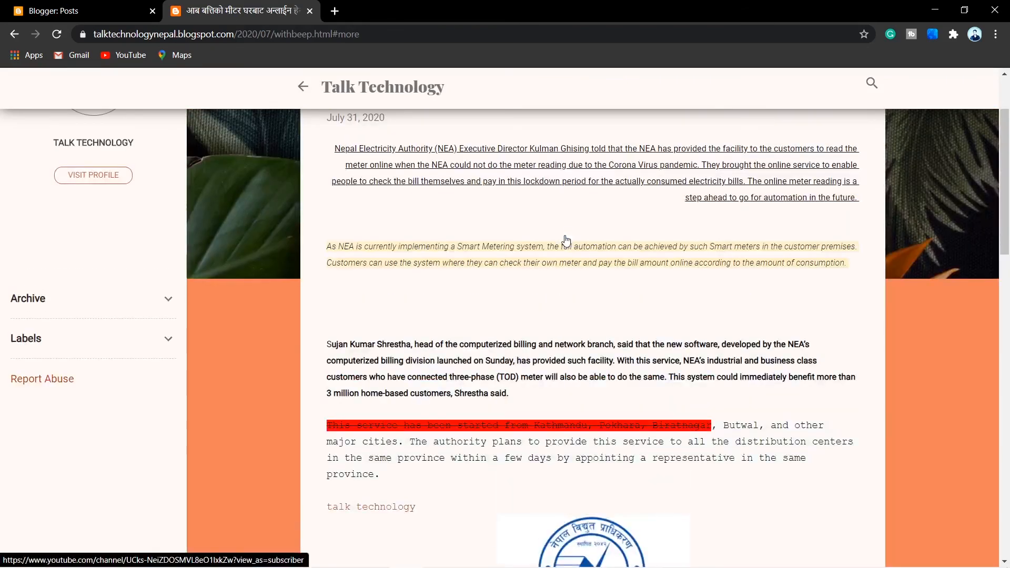
scroll(565, 239, "up", 2)
scroll(506, 232, "down", 4)
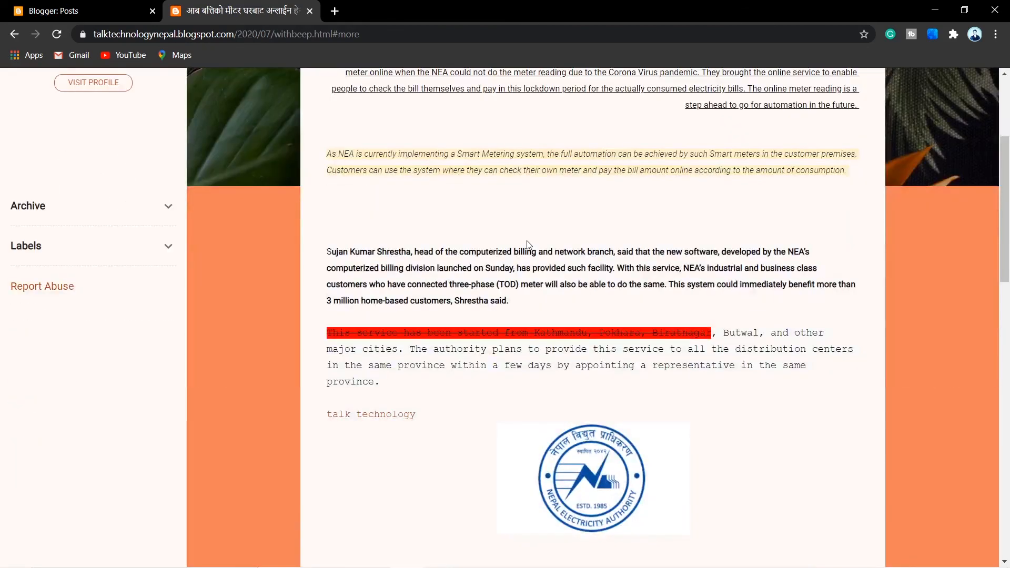
scroll(528, 245, "down", 5)
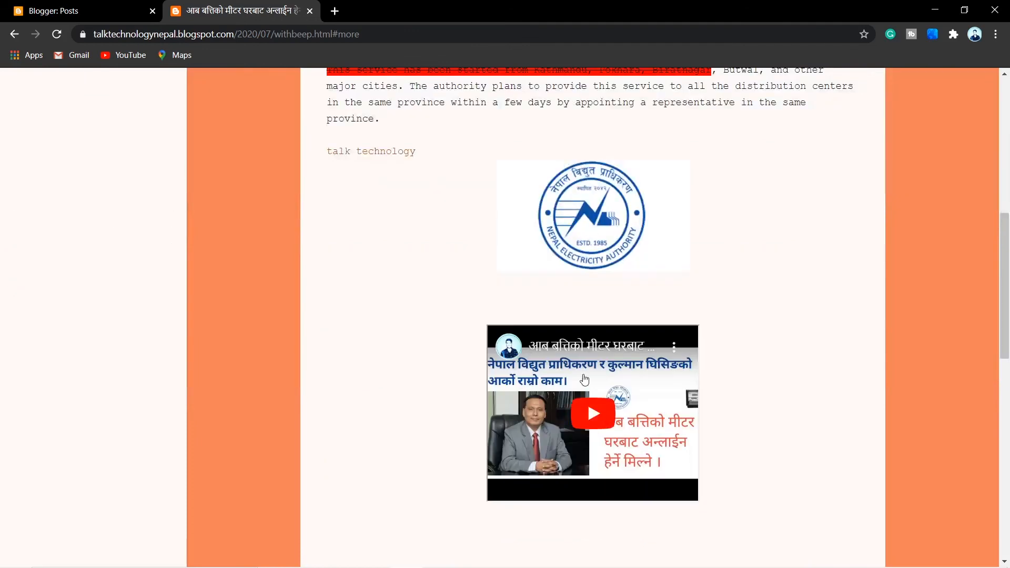
scroll(591, 237, "down", 6)
scroll(590, 290, "up", 4)
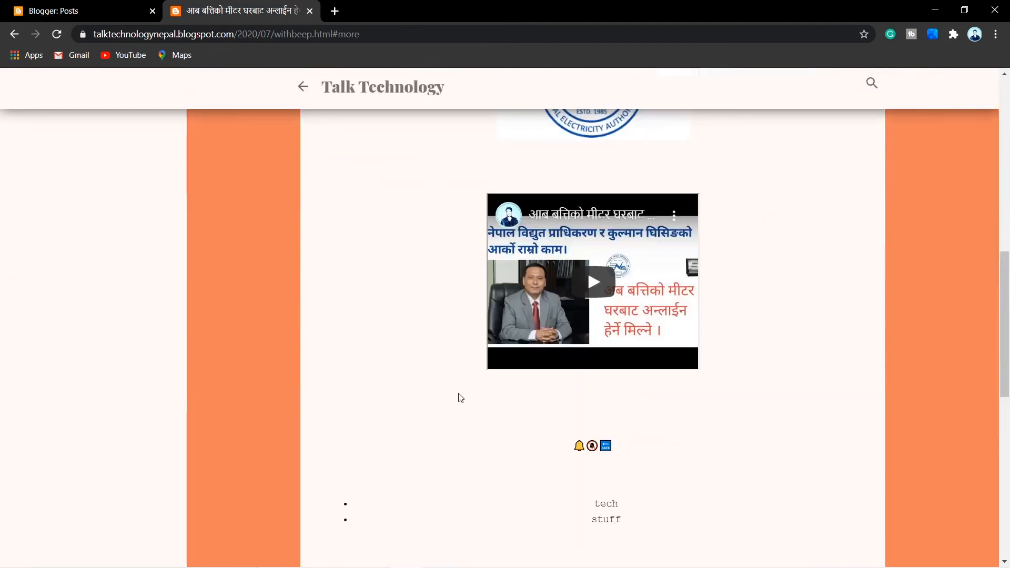